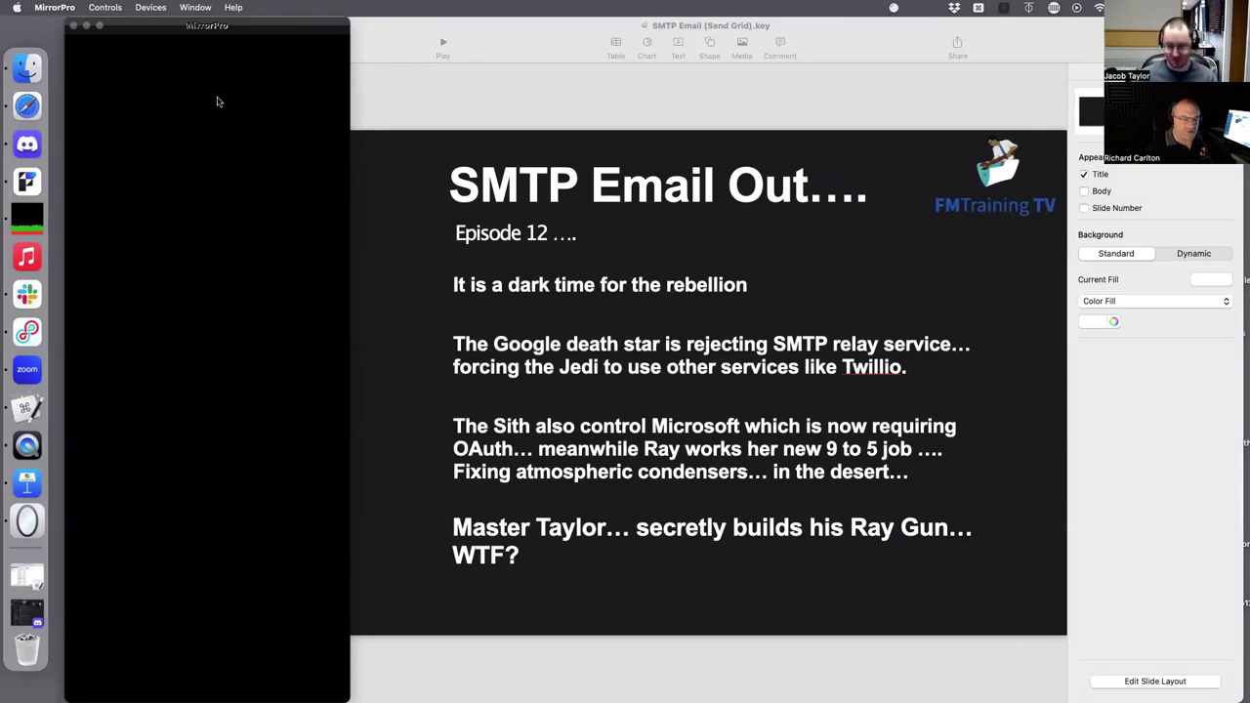
Show FMTraining's Basic, Plus and Complete annual subscription bundles, then close the Safari window
drag(193, 21, 99, 17)
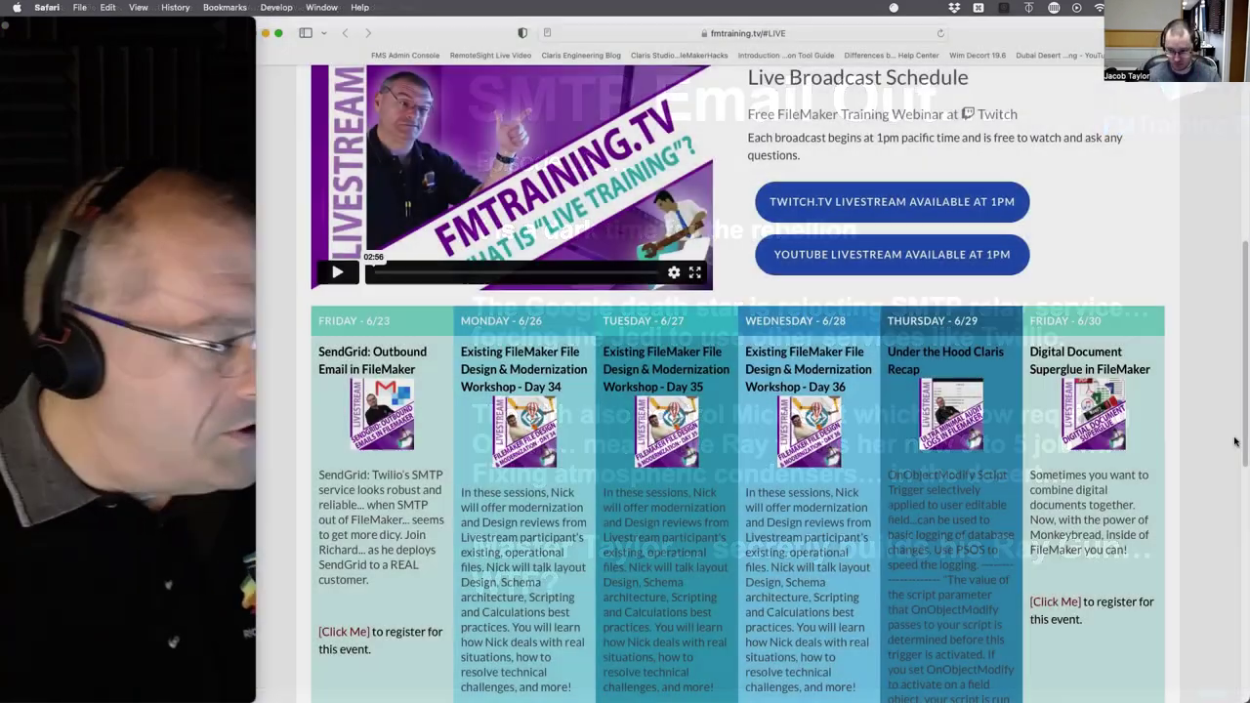
scroll(1155, 208, up, 5)
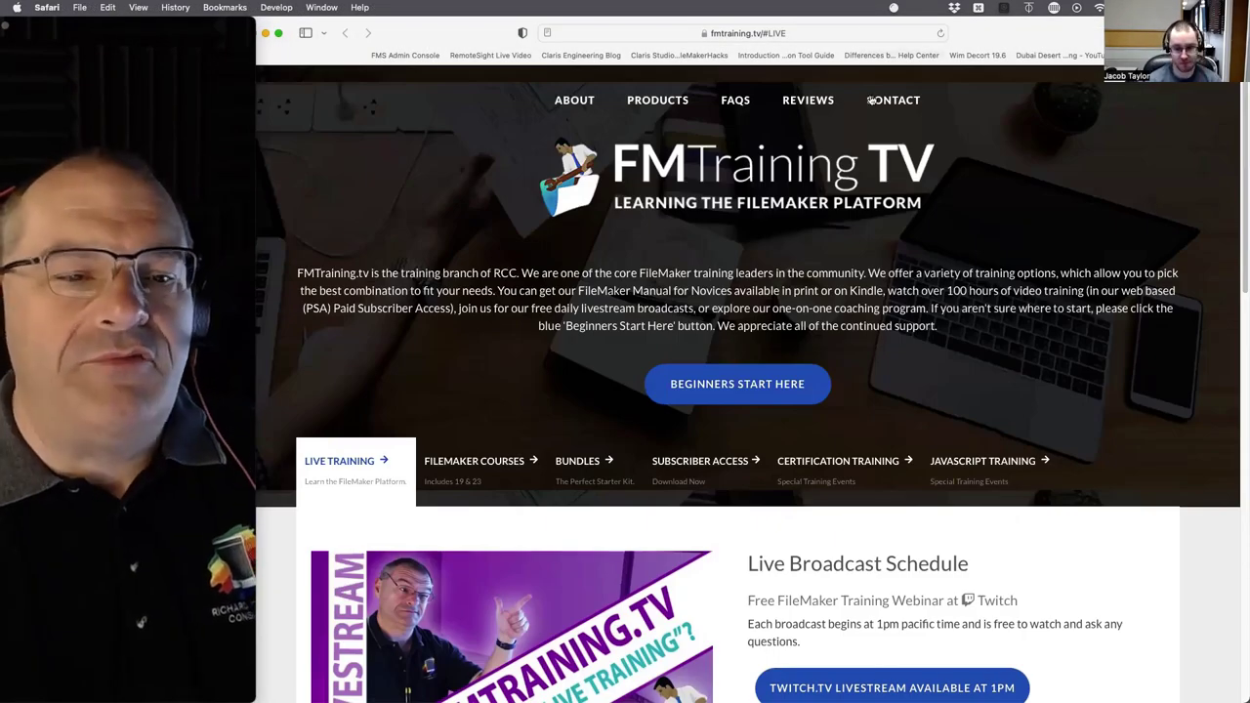
click(586, 460)
scroll(800, 505, down, 5)
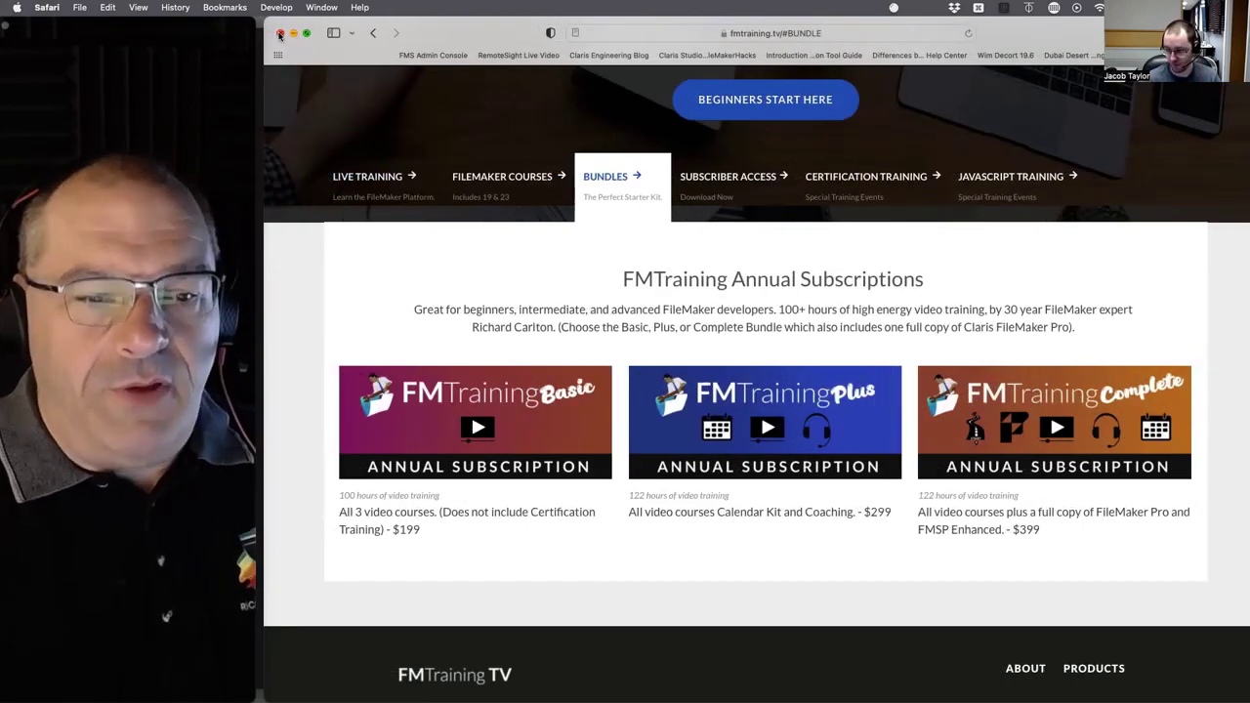
click(280, 34)
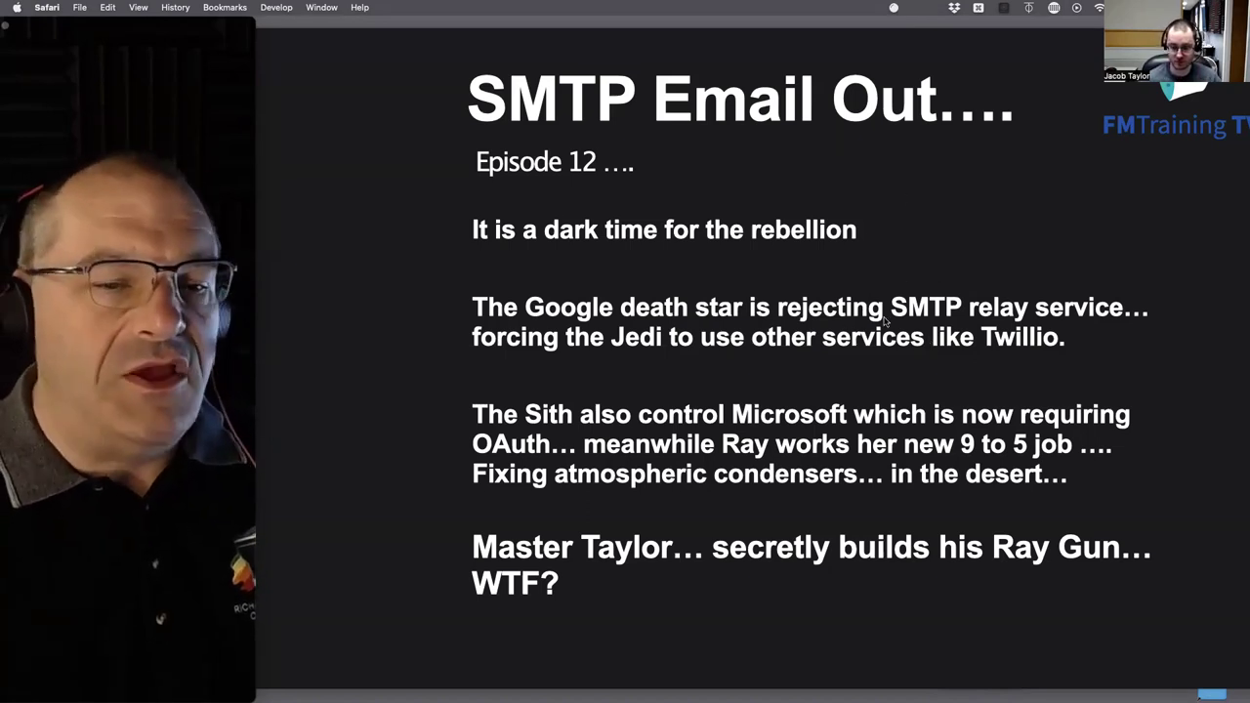
Take Keynote out of full screen and open Send Email test.fmp12 from the desktop
click(362, 260)
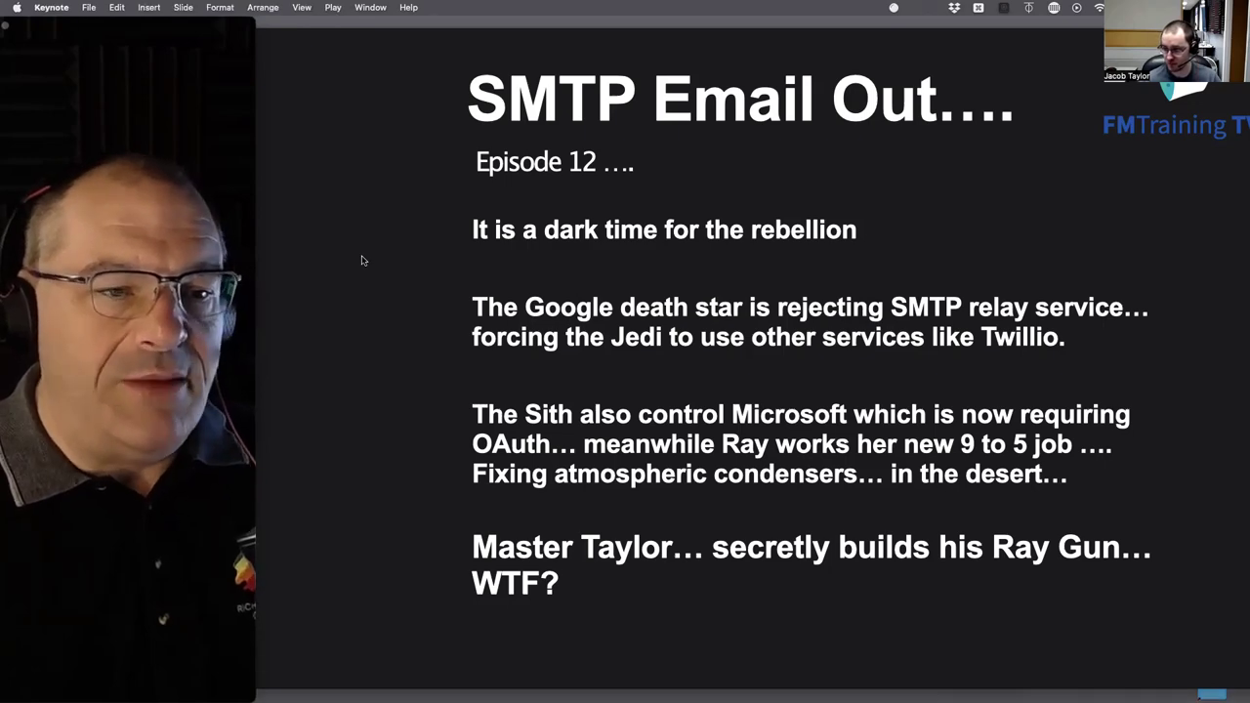
drag(735, 39, 735, 536)
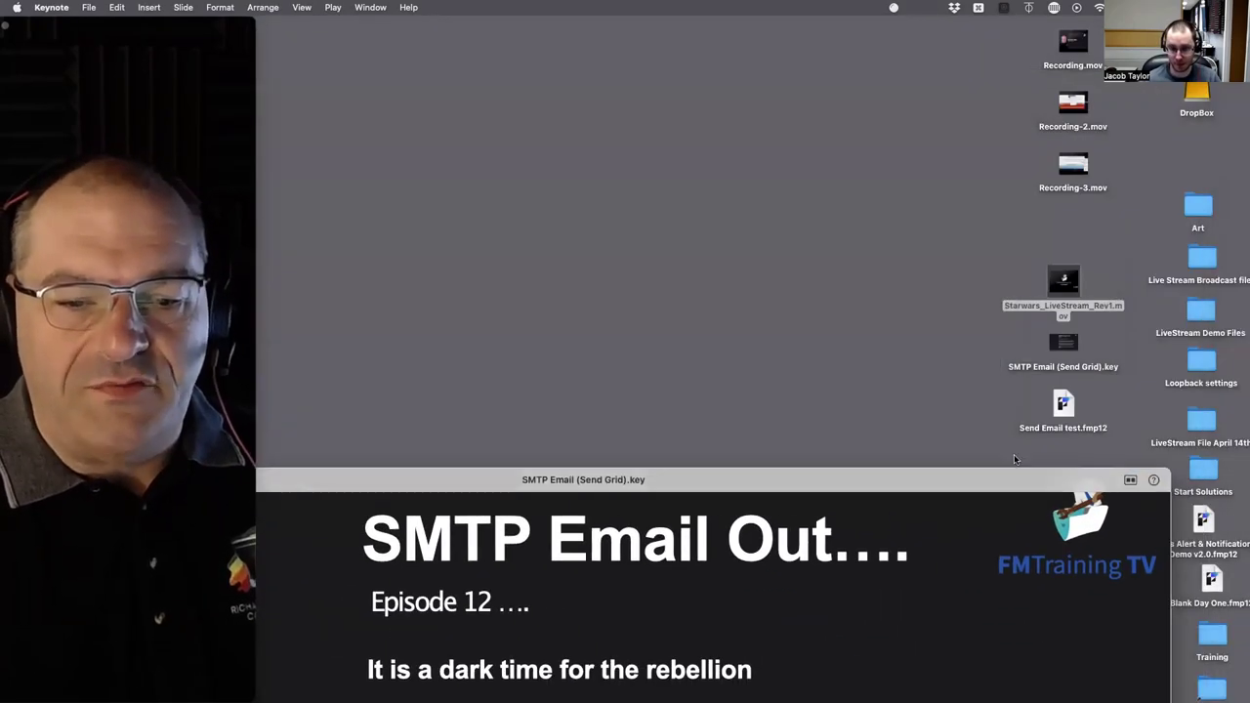
double_click(1063, 405)
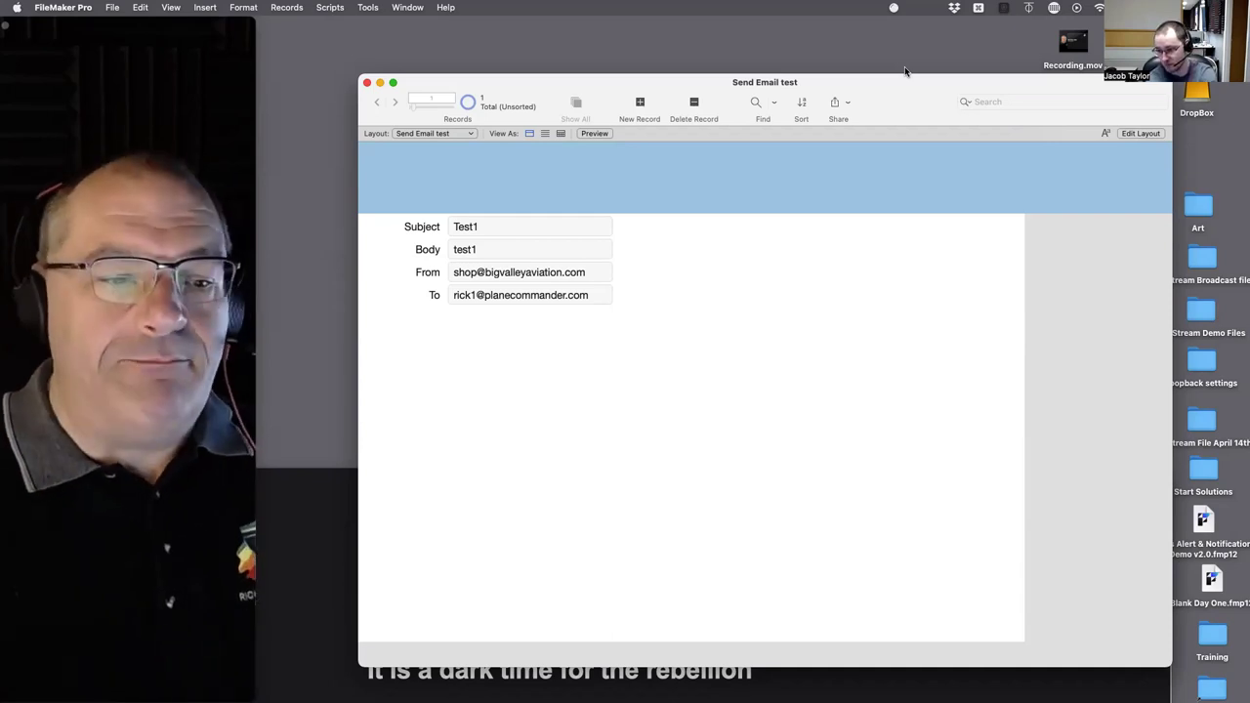
click(330, 7)
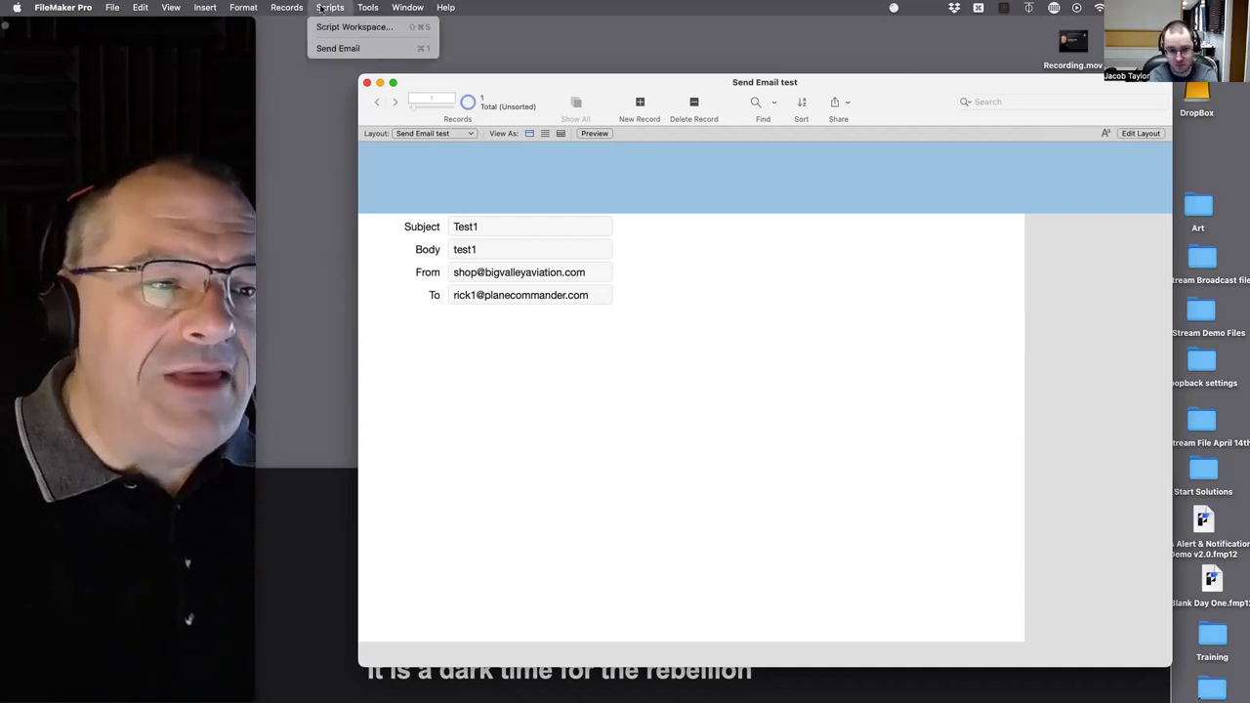
click(362, 28)
drag(522, 169, 726, 232)
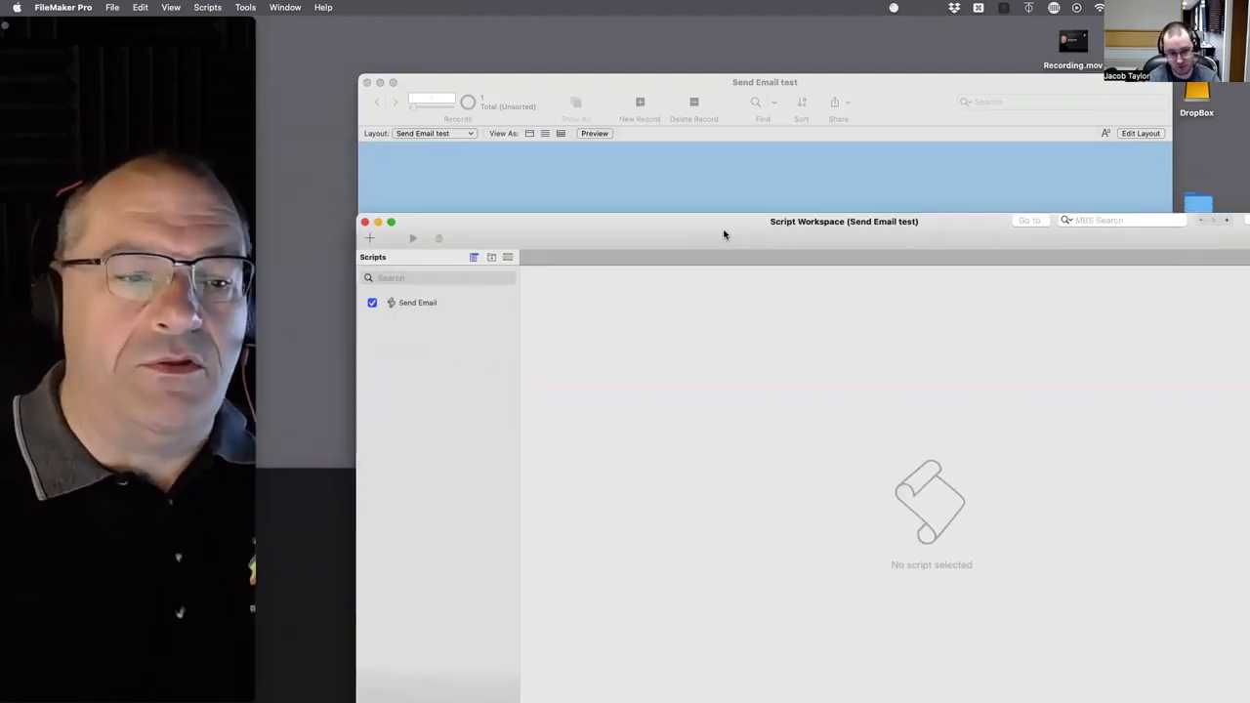
click(426, 305)
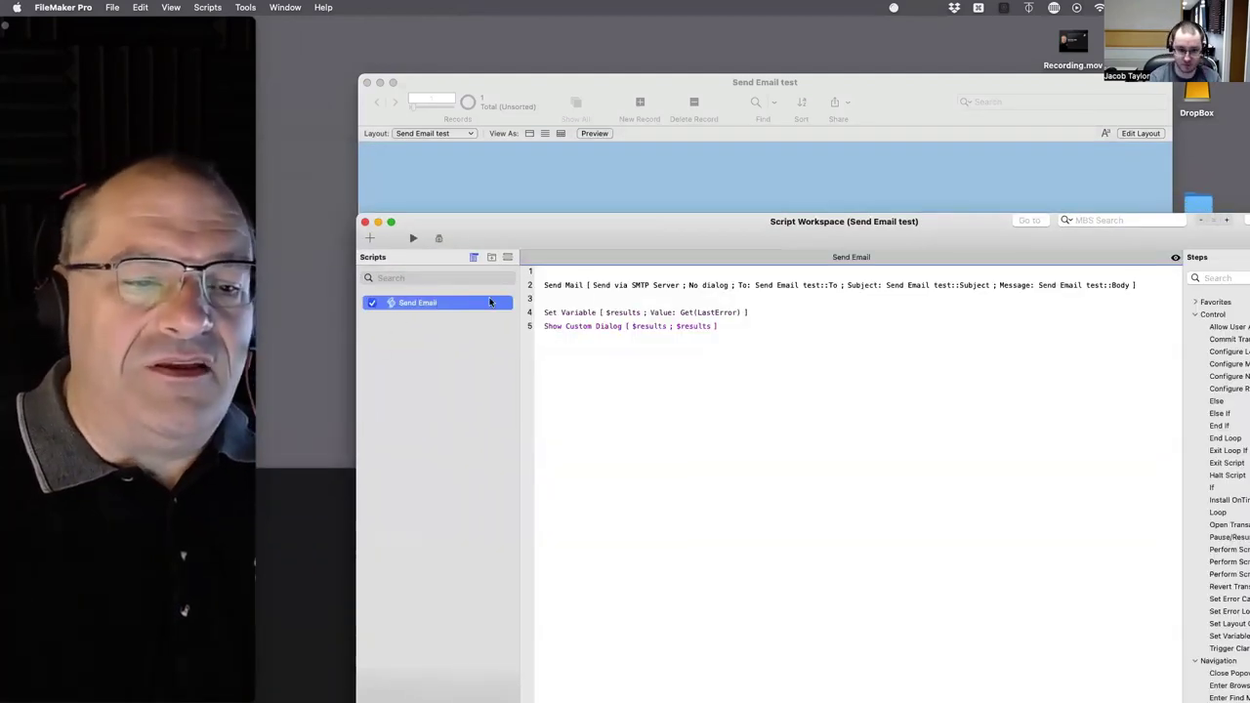
click(566, 285)
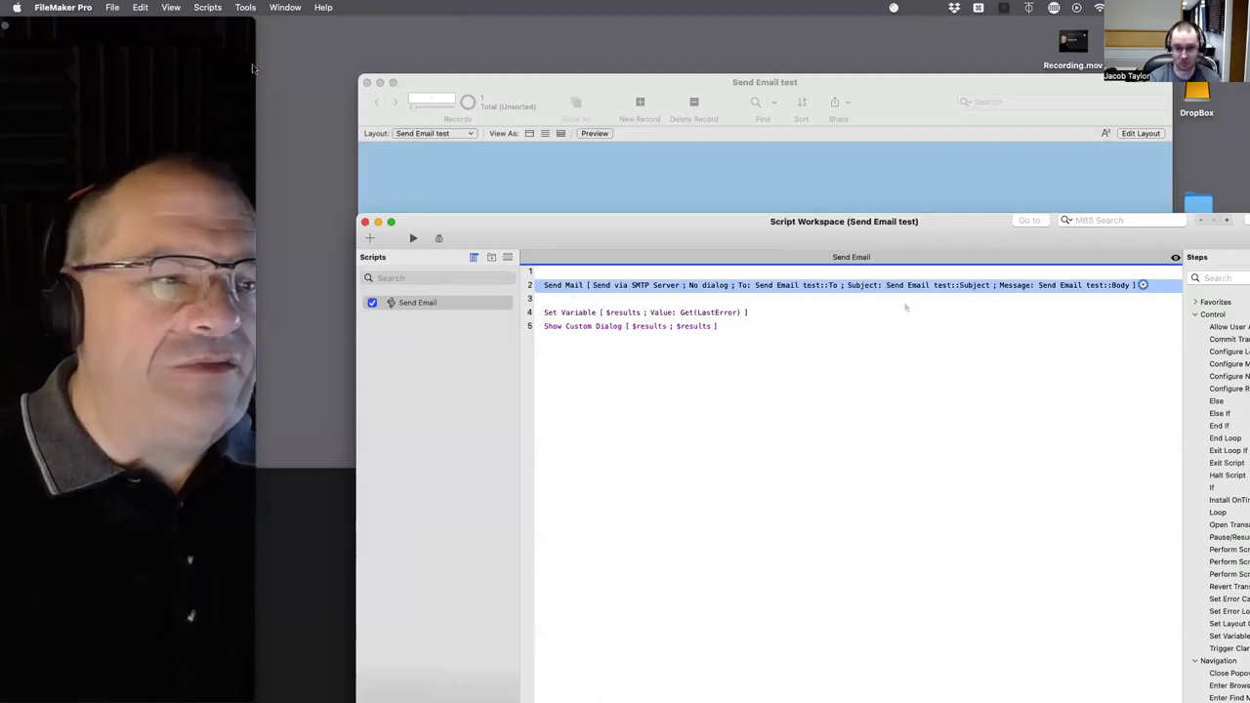
click(112, 7)
mouse_move(152, 7)
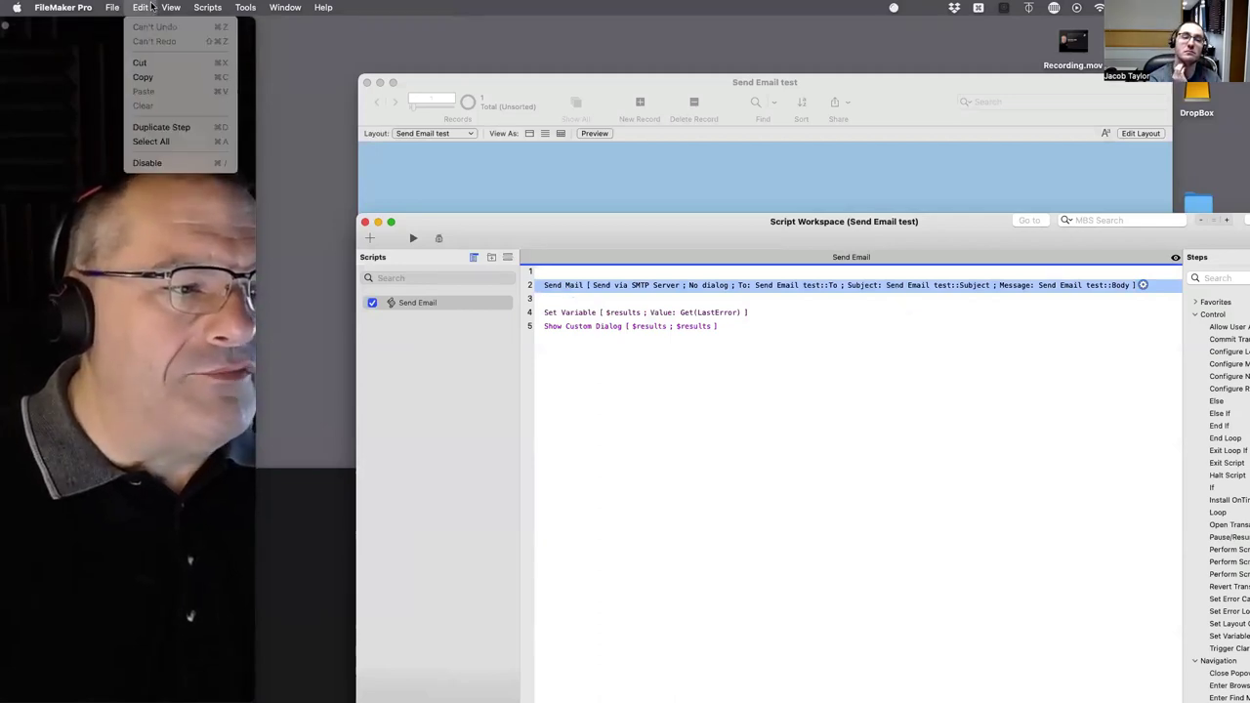
mouse_move(105, 7)
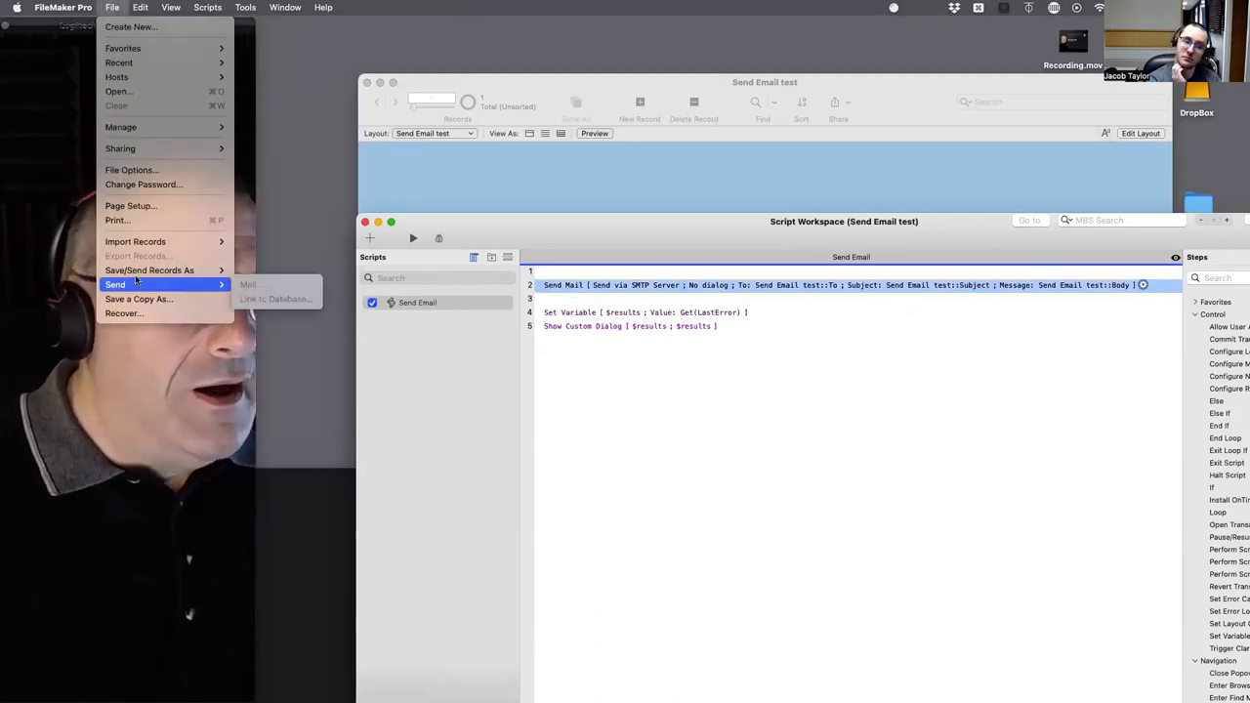
mouse_move(196, 271)
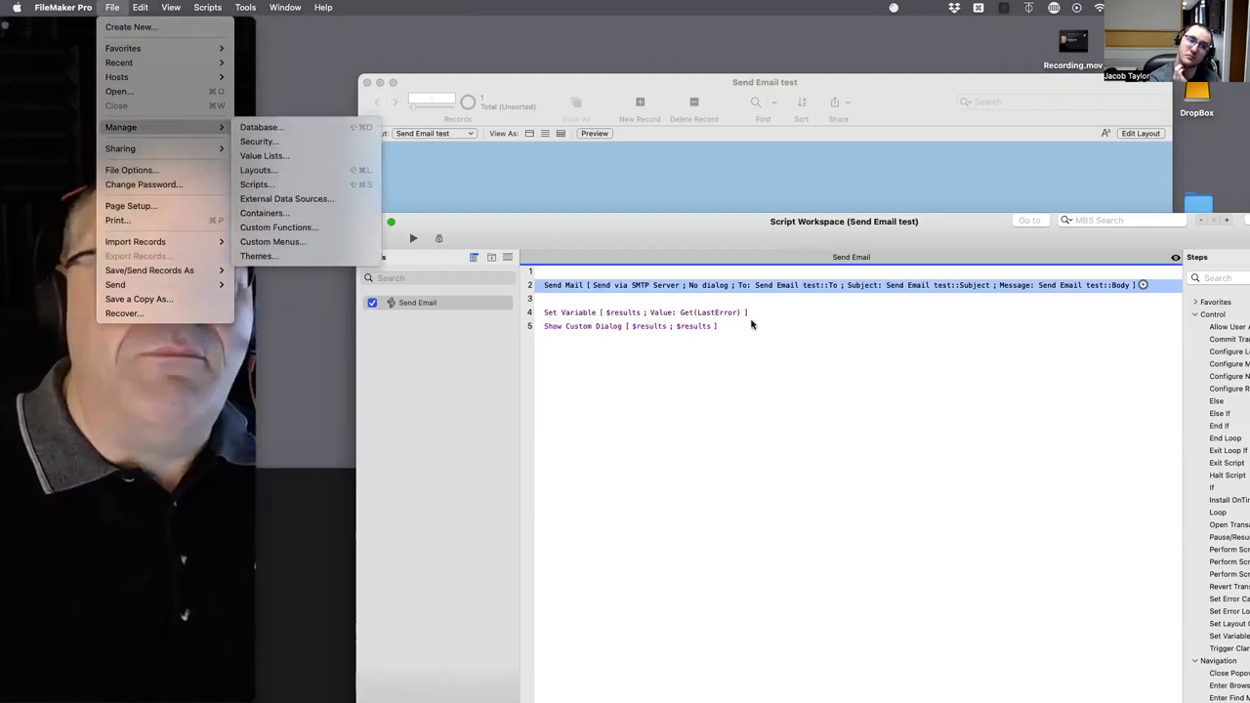
click(691, 301)
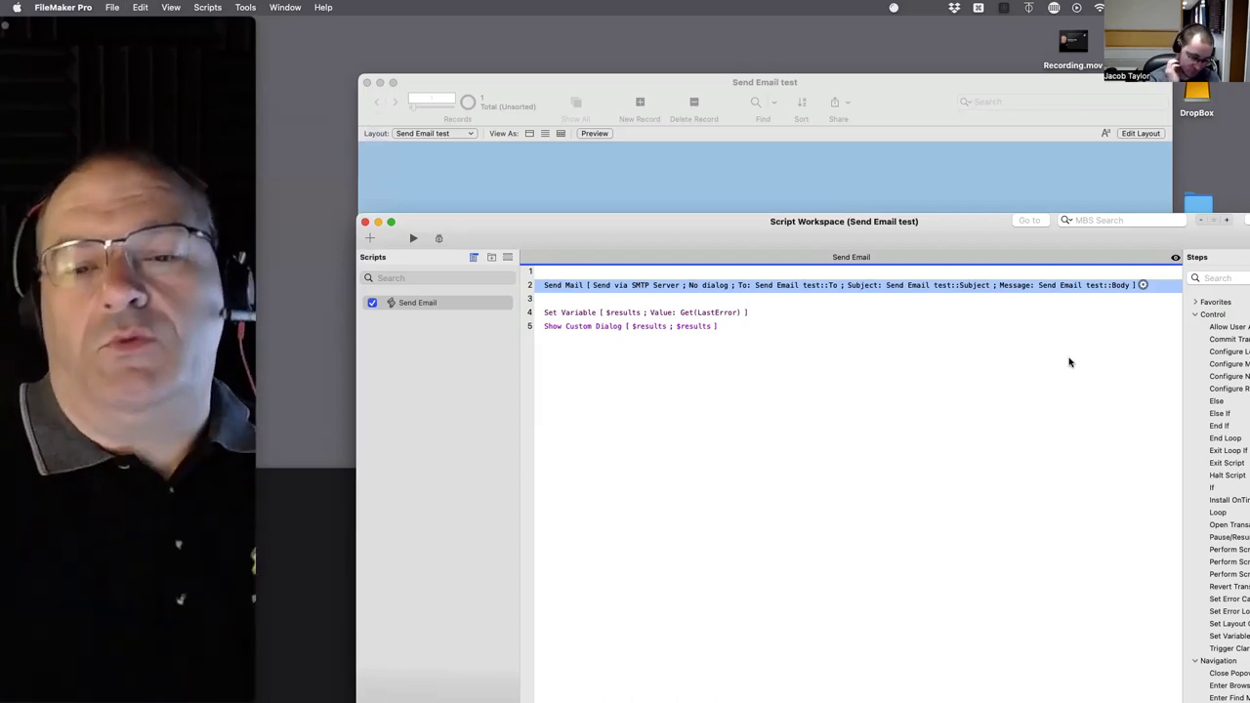
click(1141, 285)
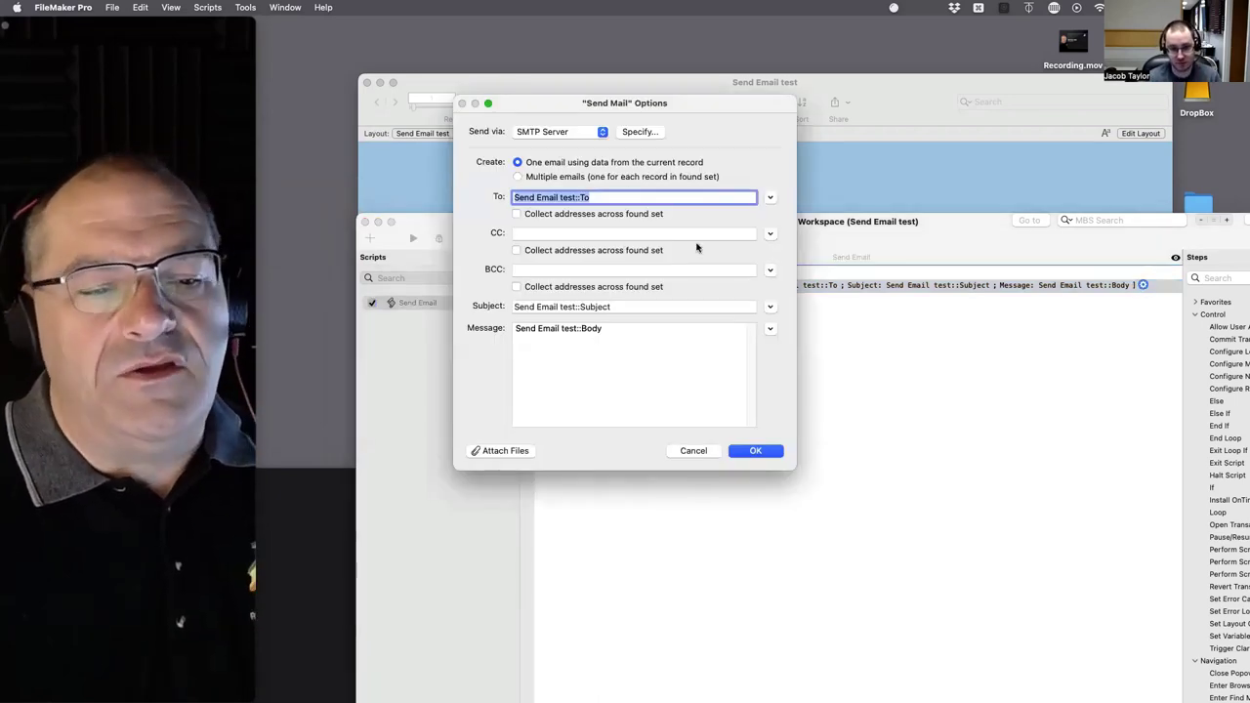
Step through the Send Mail Subject and Message settings and list the Send via methods
click(609, 307)
key(Tab)
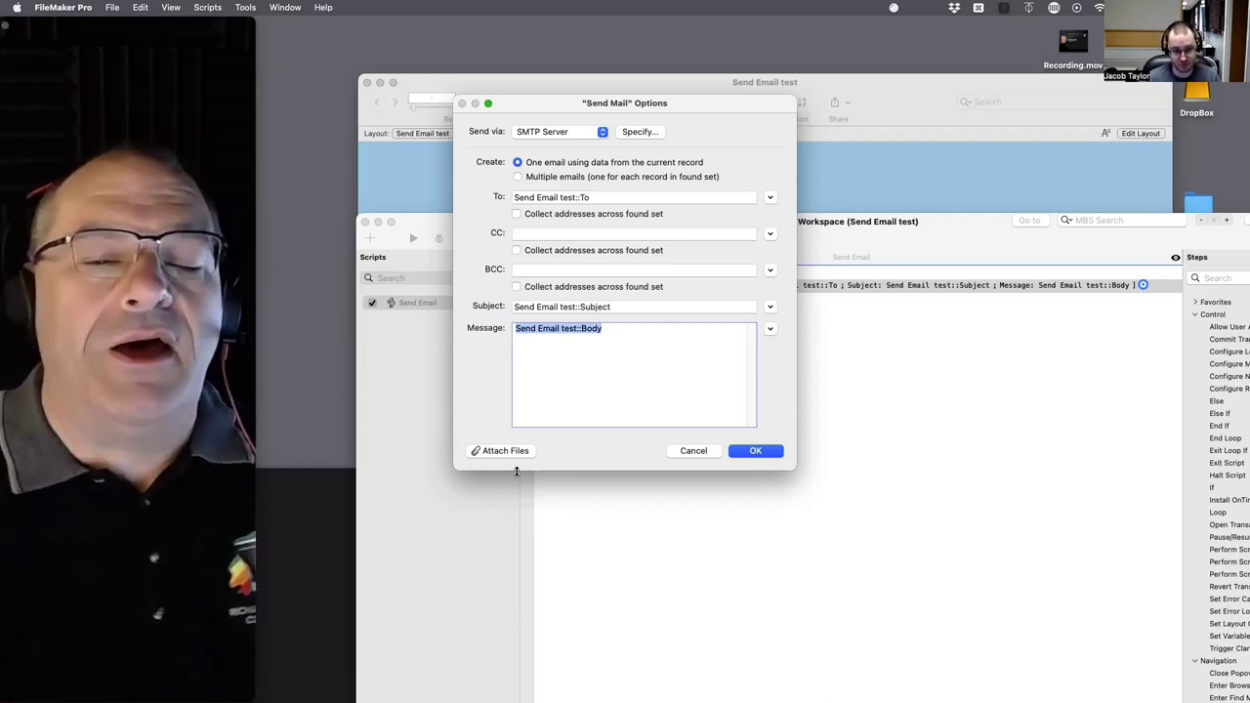
click(601, 135)
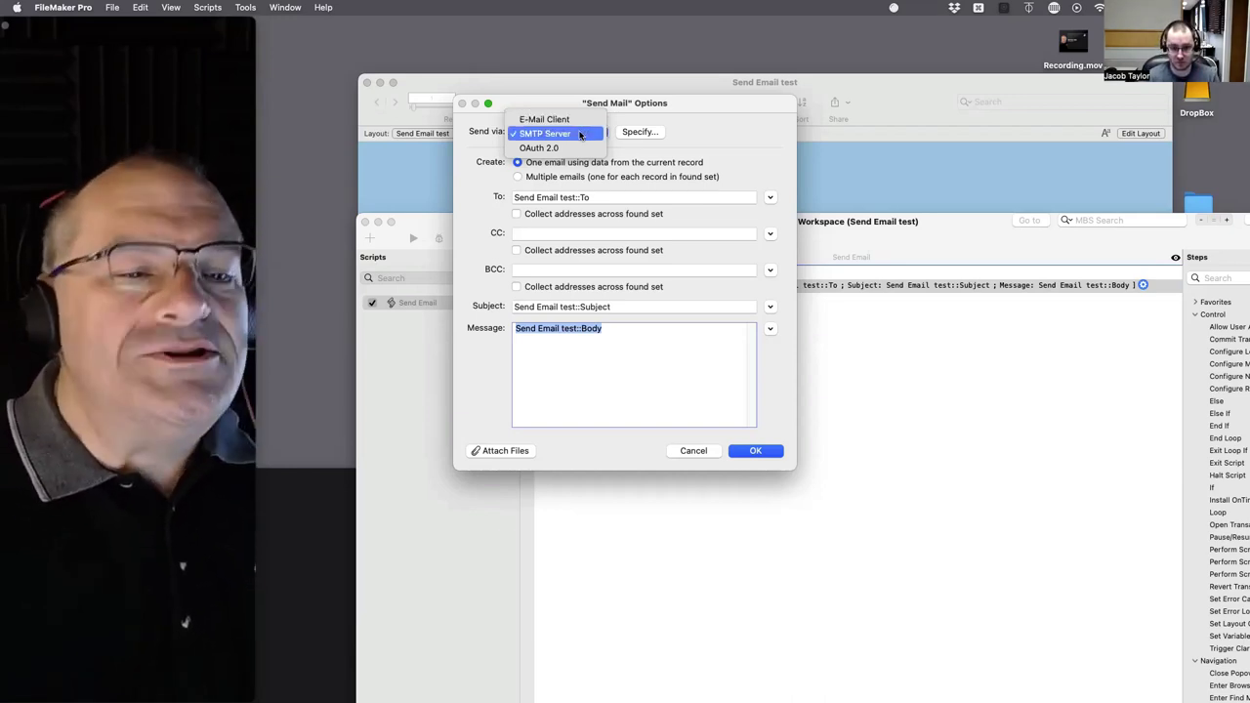
Close the Send via method list, leaving SMTP Server selected
click(884, 132)
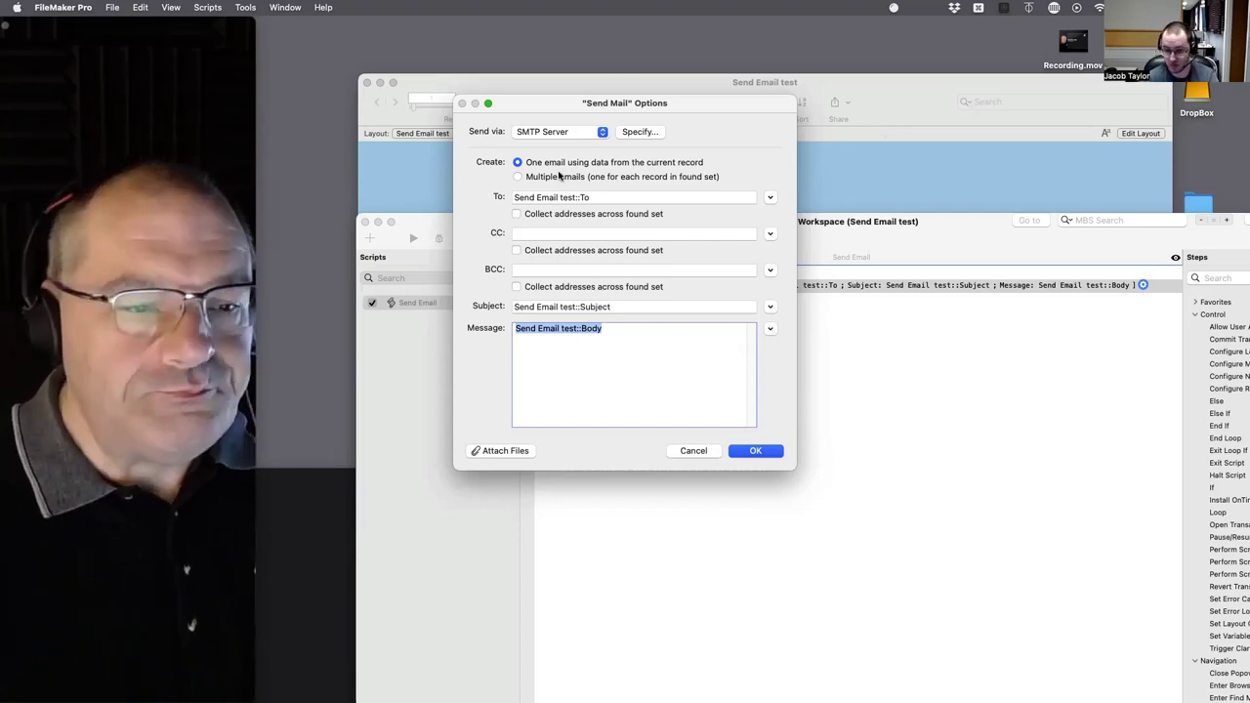
Switch Send via to E-Mail Client, then back to SMTP Server to show its smtp.sendgrid.net settings
click(572, 134)
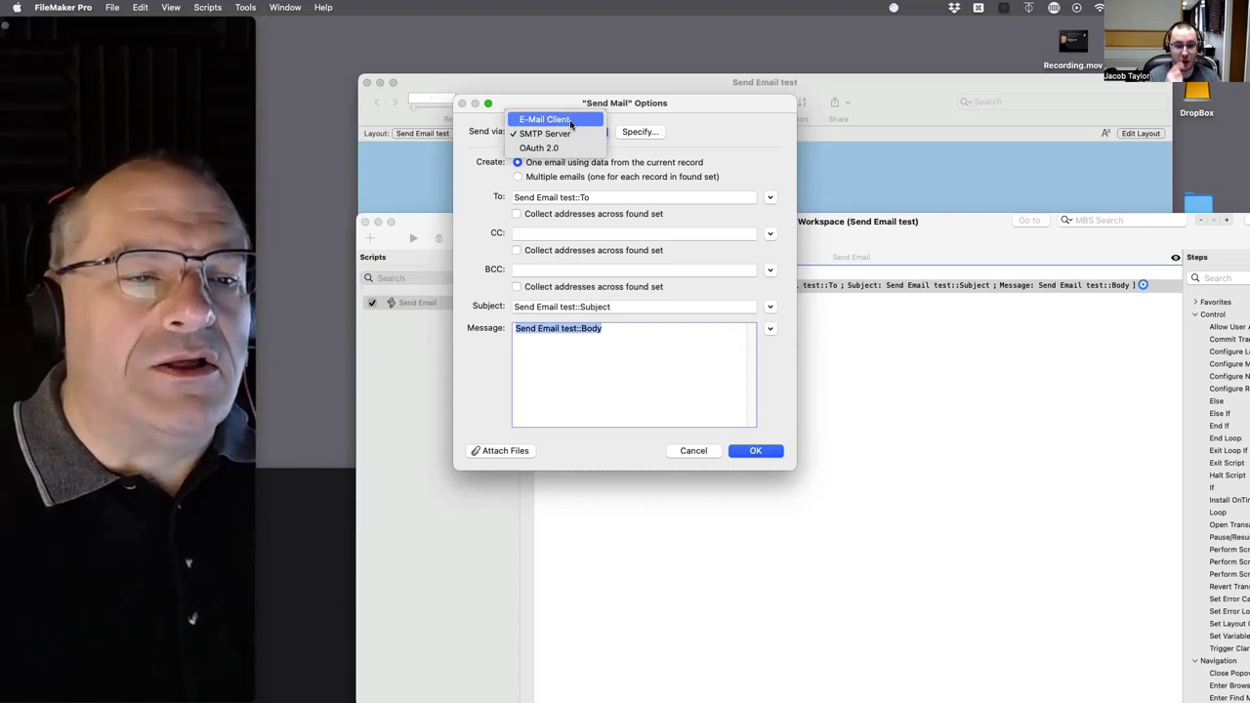
click(571, 119)
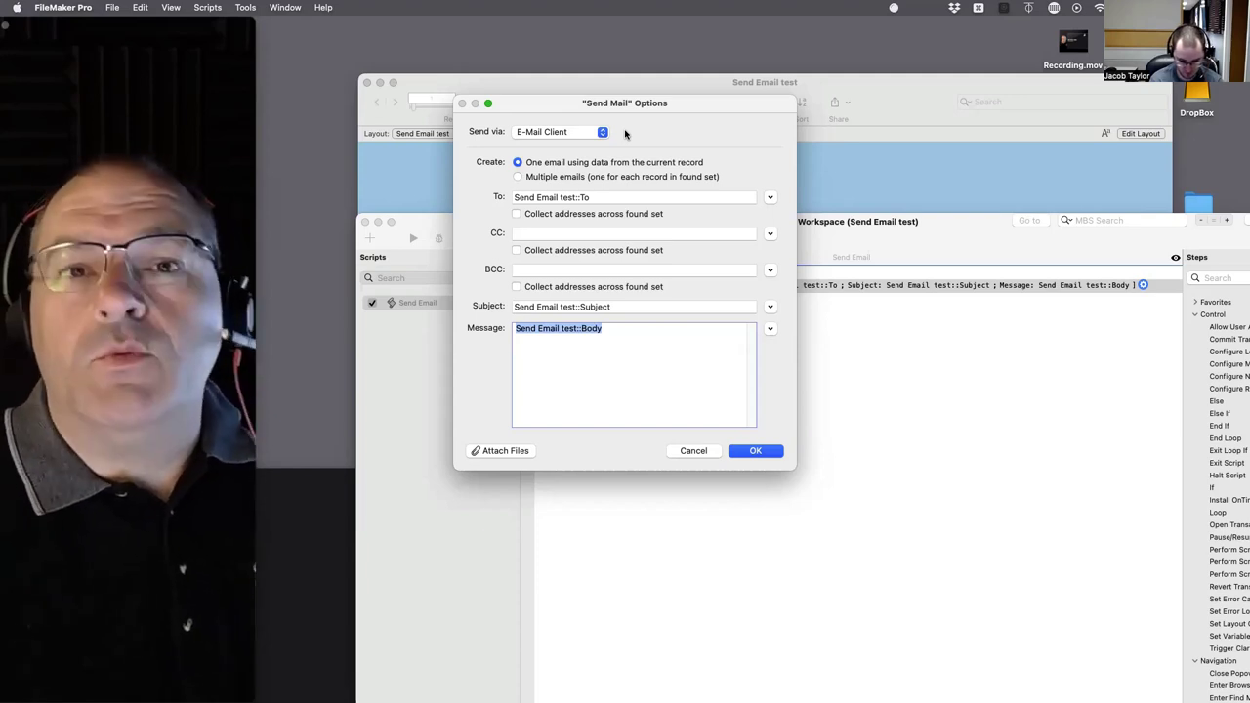
click(558, 131)
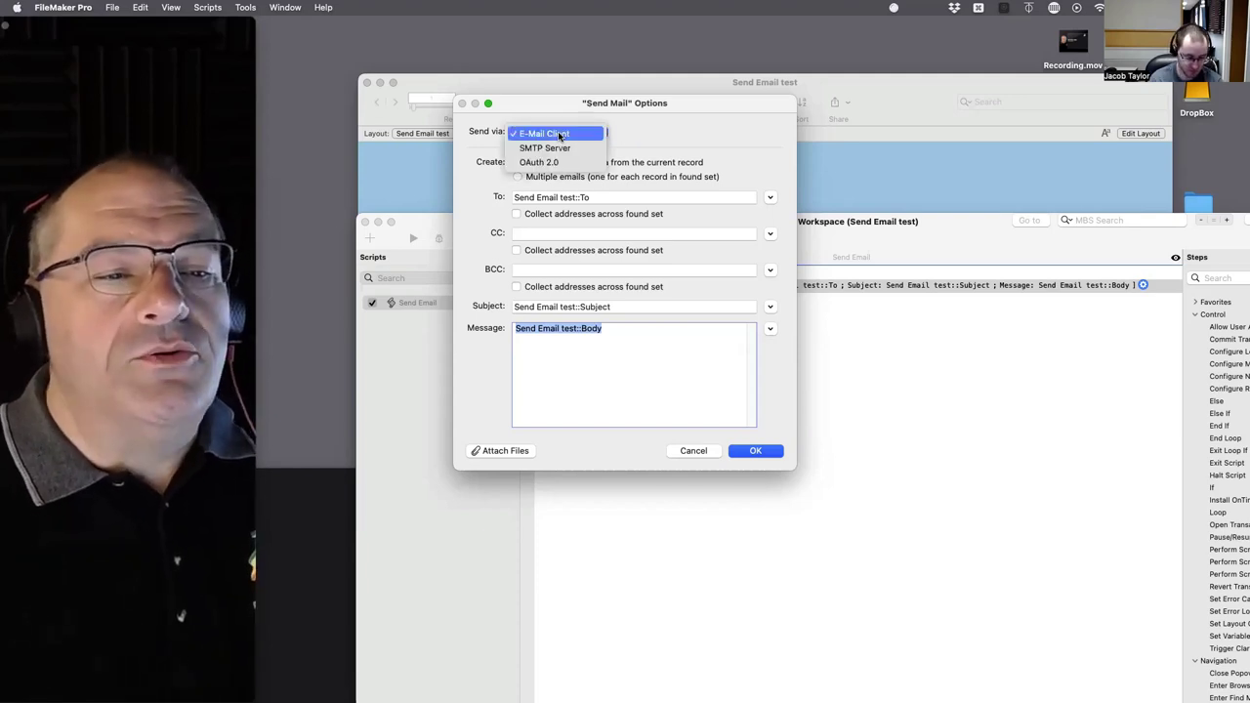
click(557, 147)
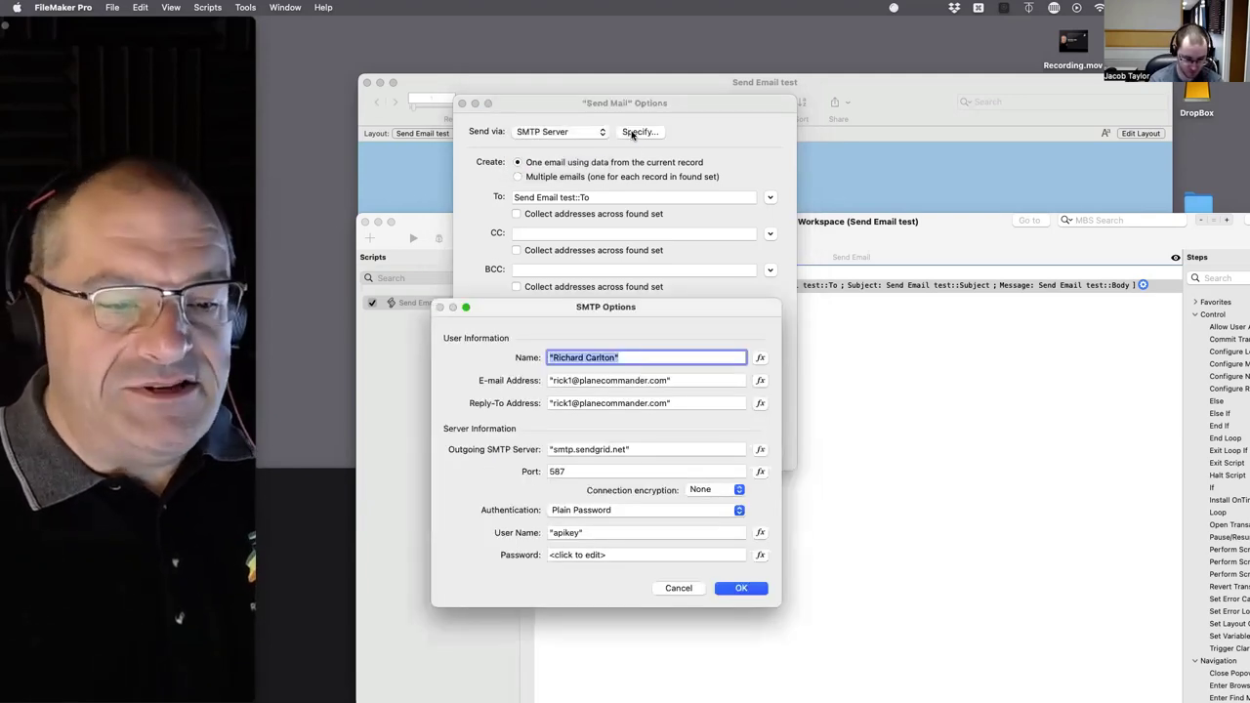
drag(611, 301, 924, 128)
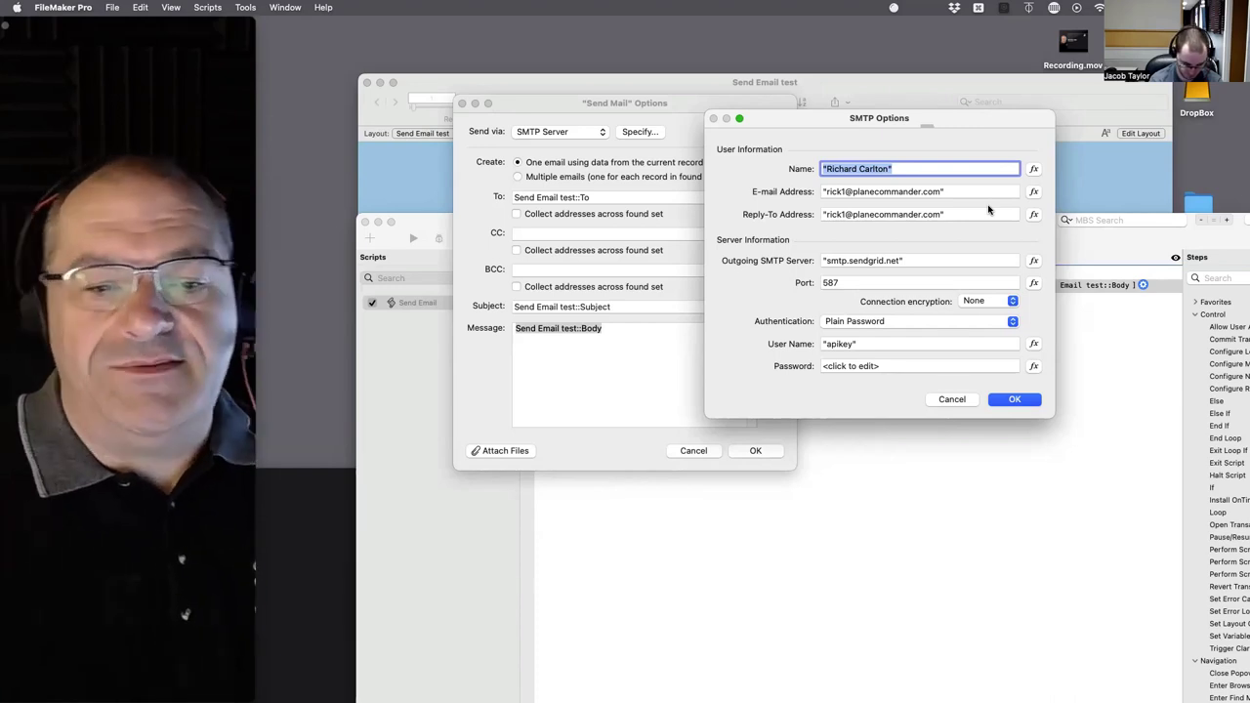
drag(928, 259, 795, 260)
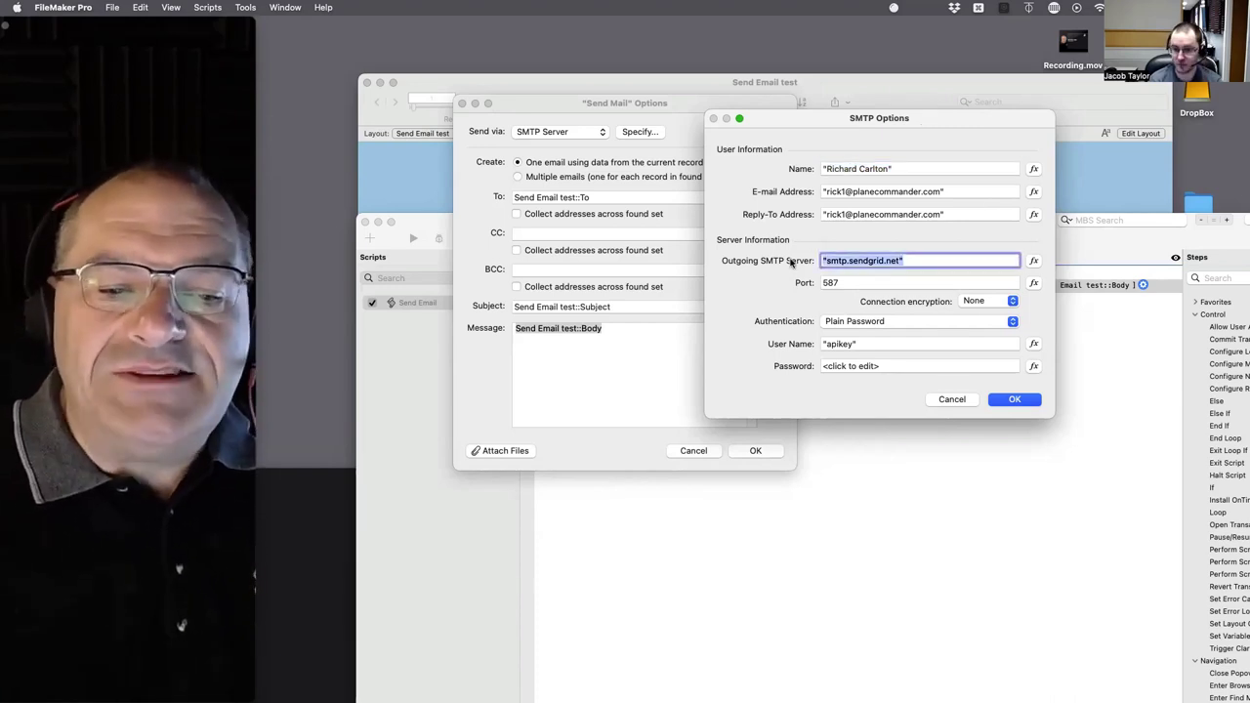
key(Tab)
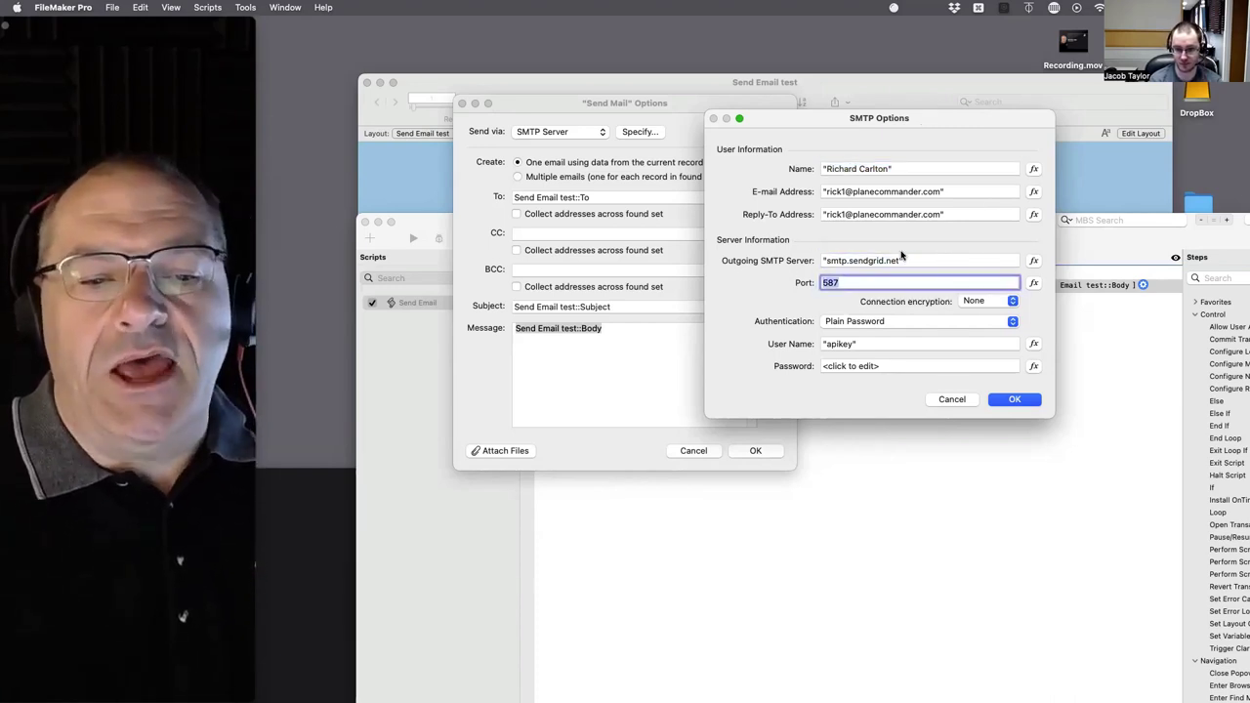
drag(903, 260, 814, 260)
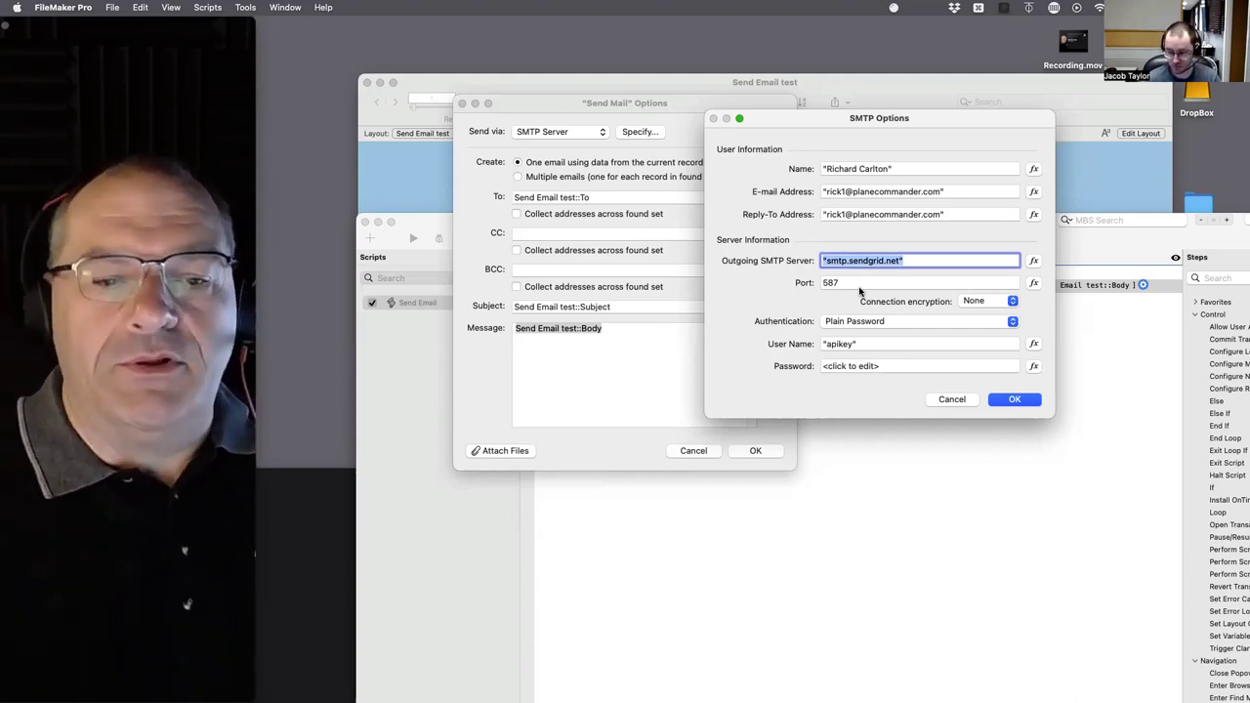
click(855, 283)
click(976, 301)
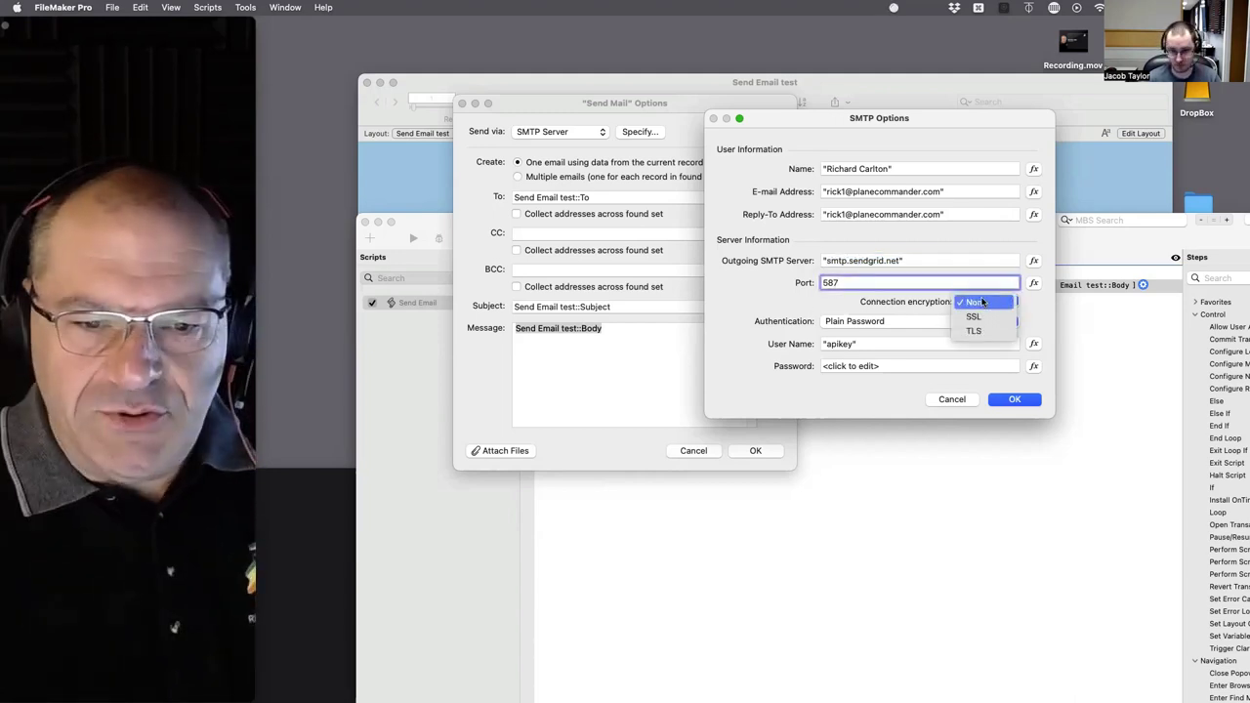
click(833, 306)
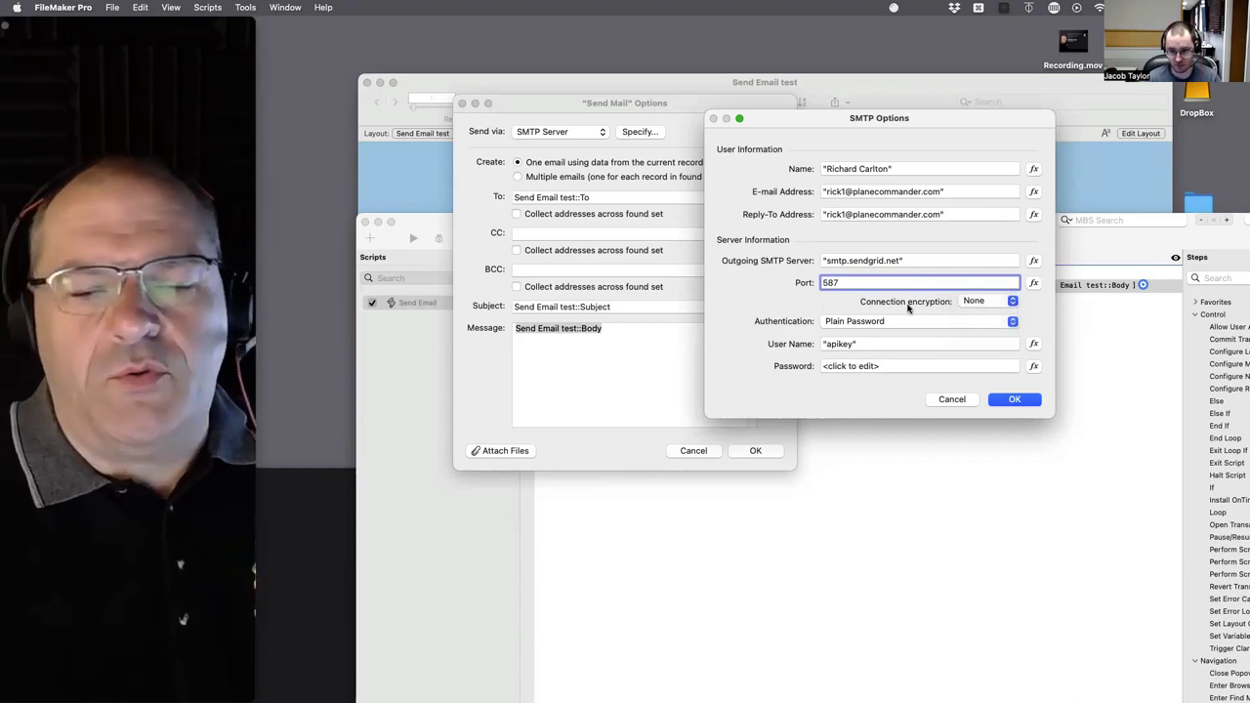
key(super+a)
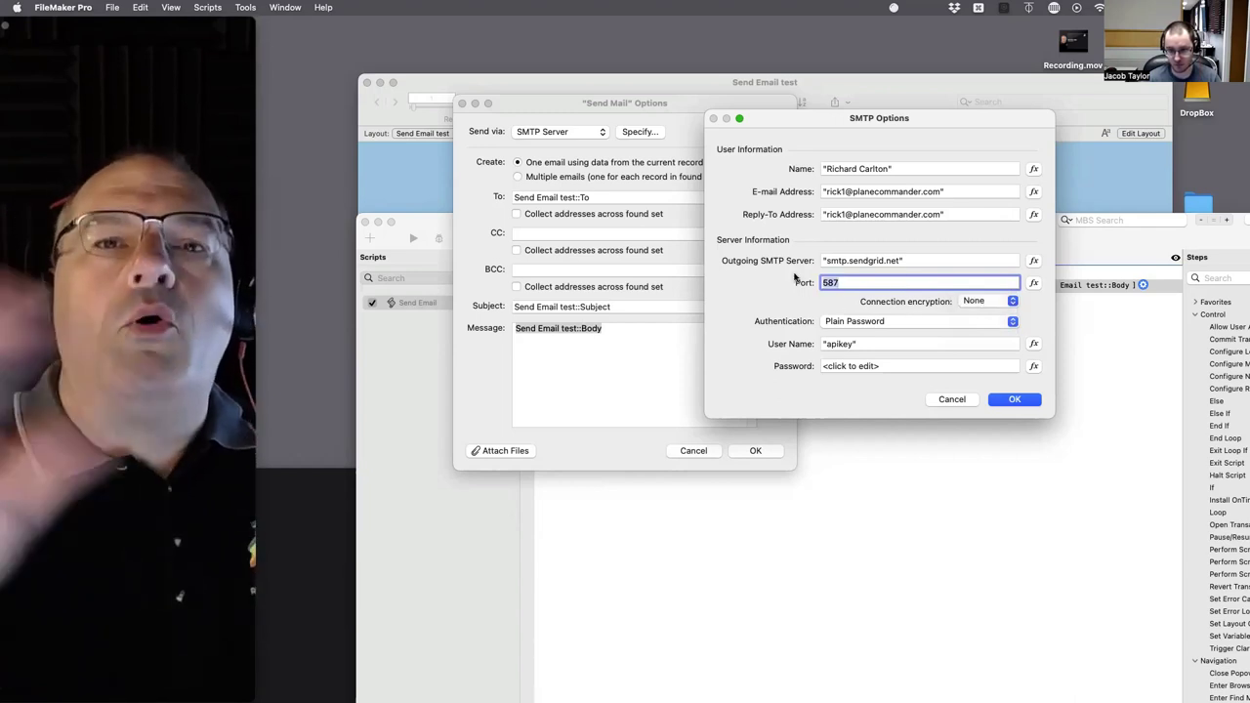
click(930, 260)
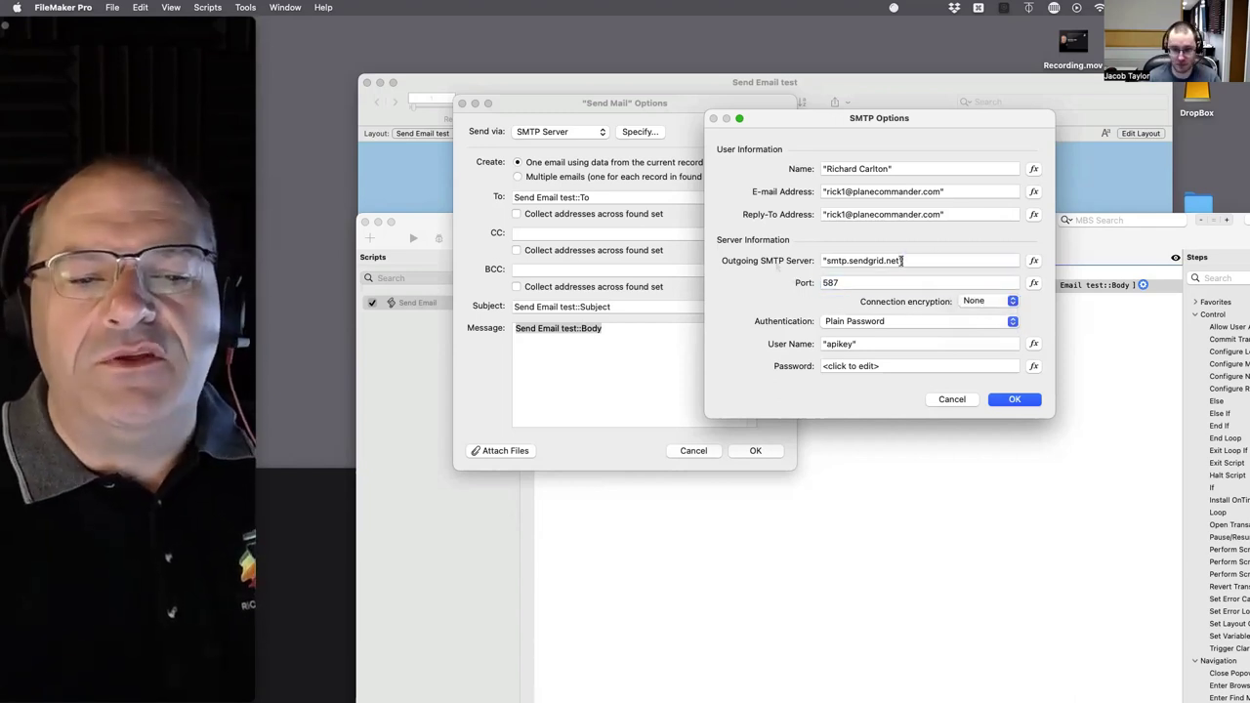
key(super+a)
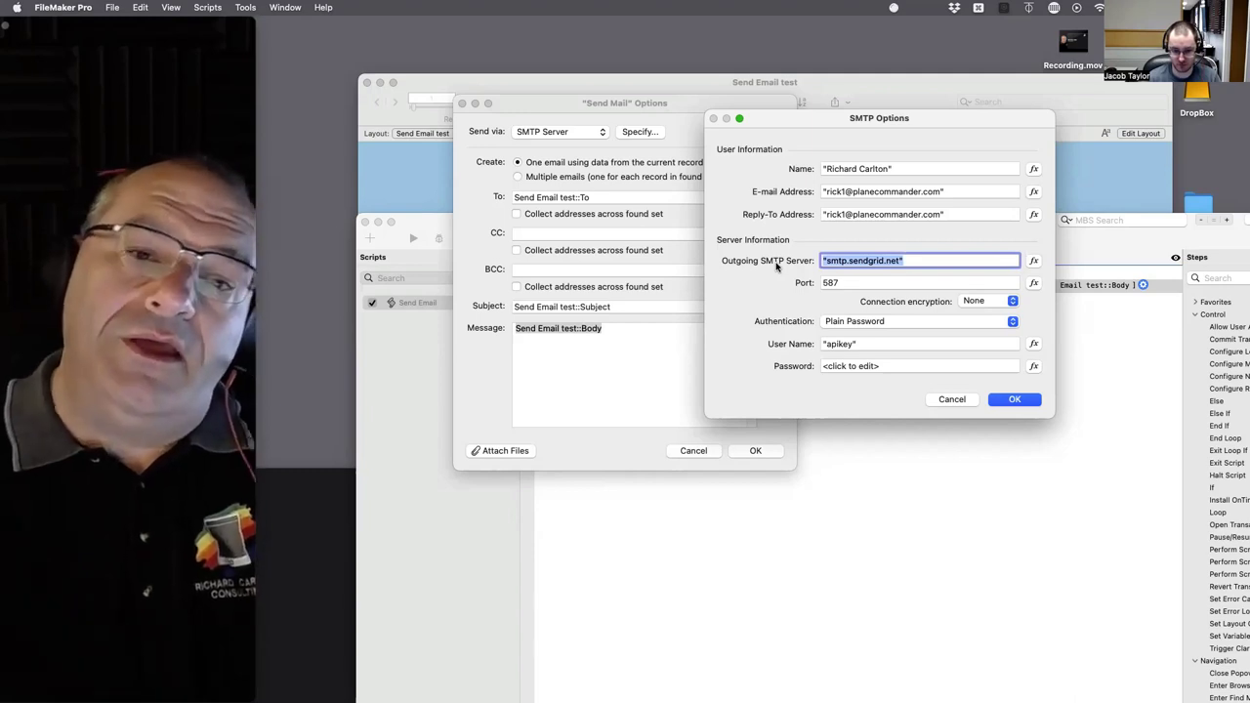
click(1000, 301)
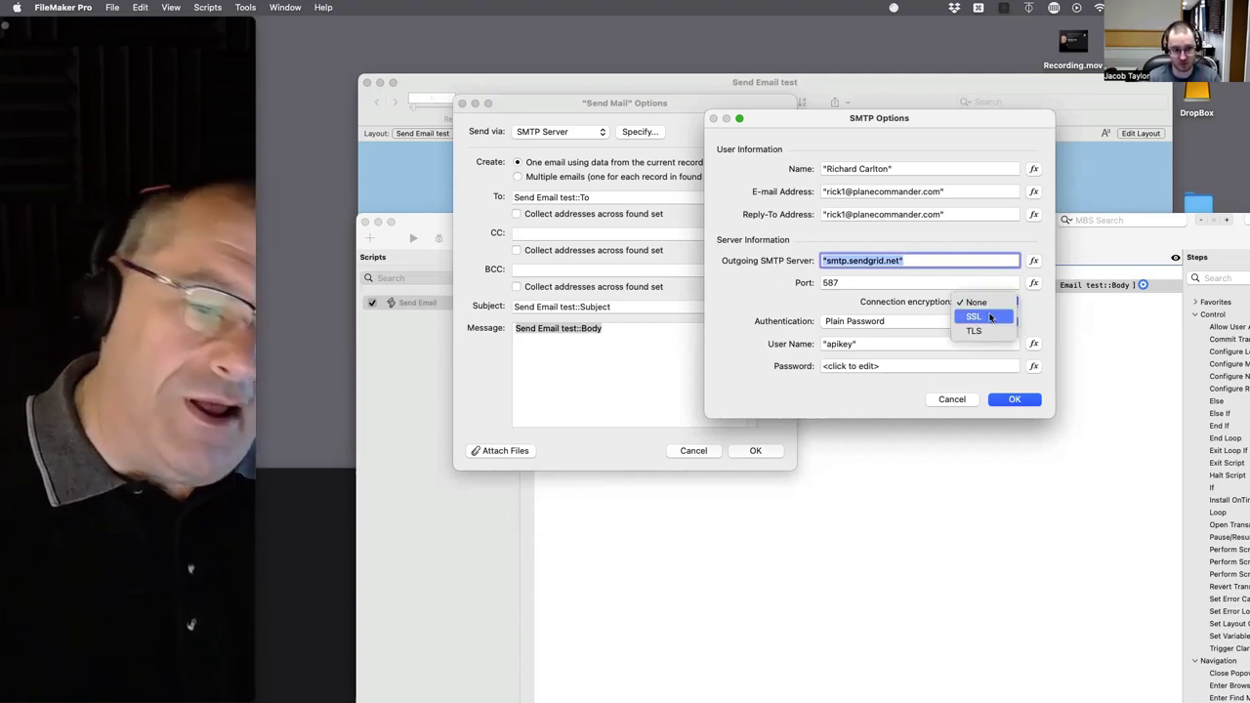
click(1011, 322)
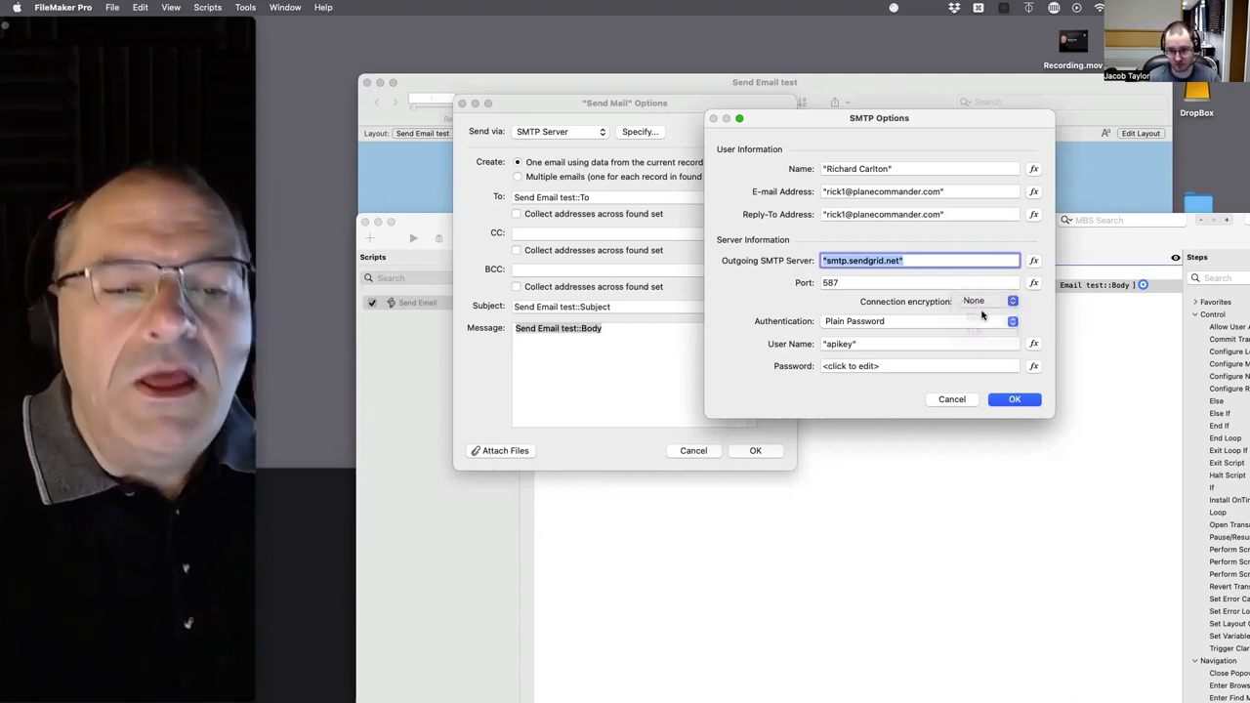
click(862, 322)
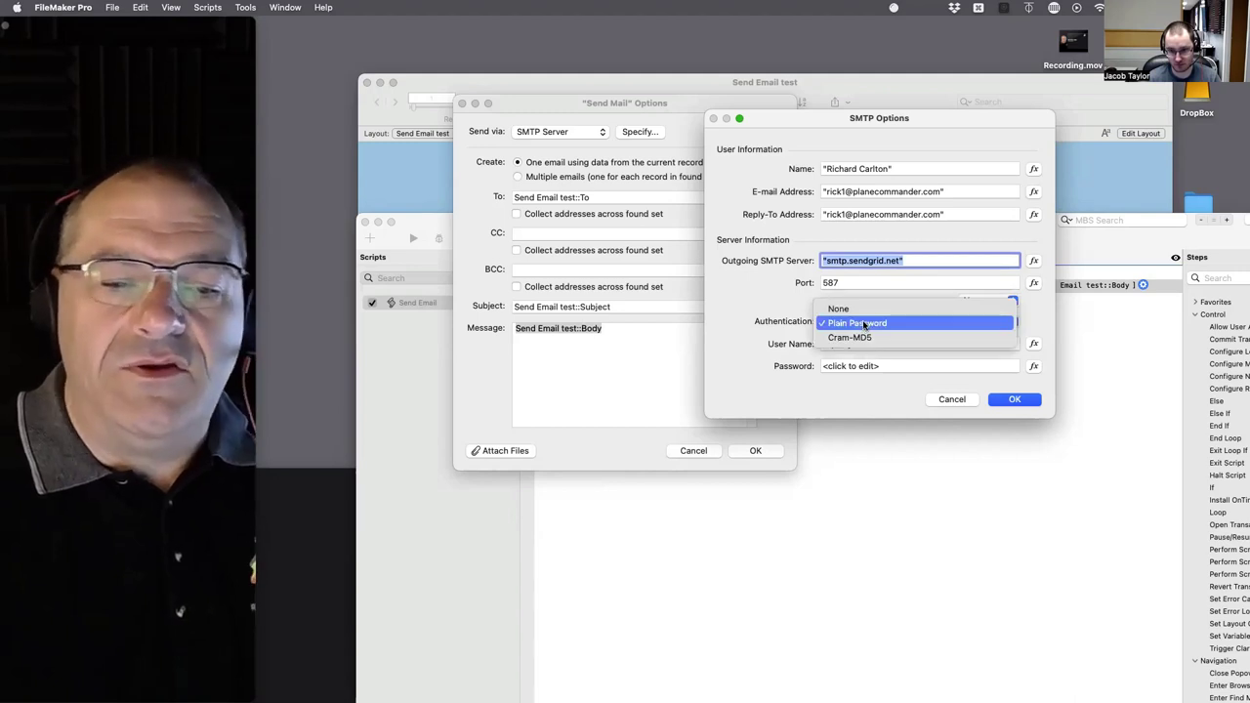
Dismiss the SMTP authentication choices, keeping Plain Password
click(832, 402)
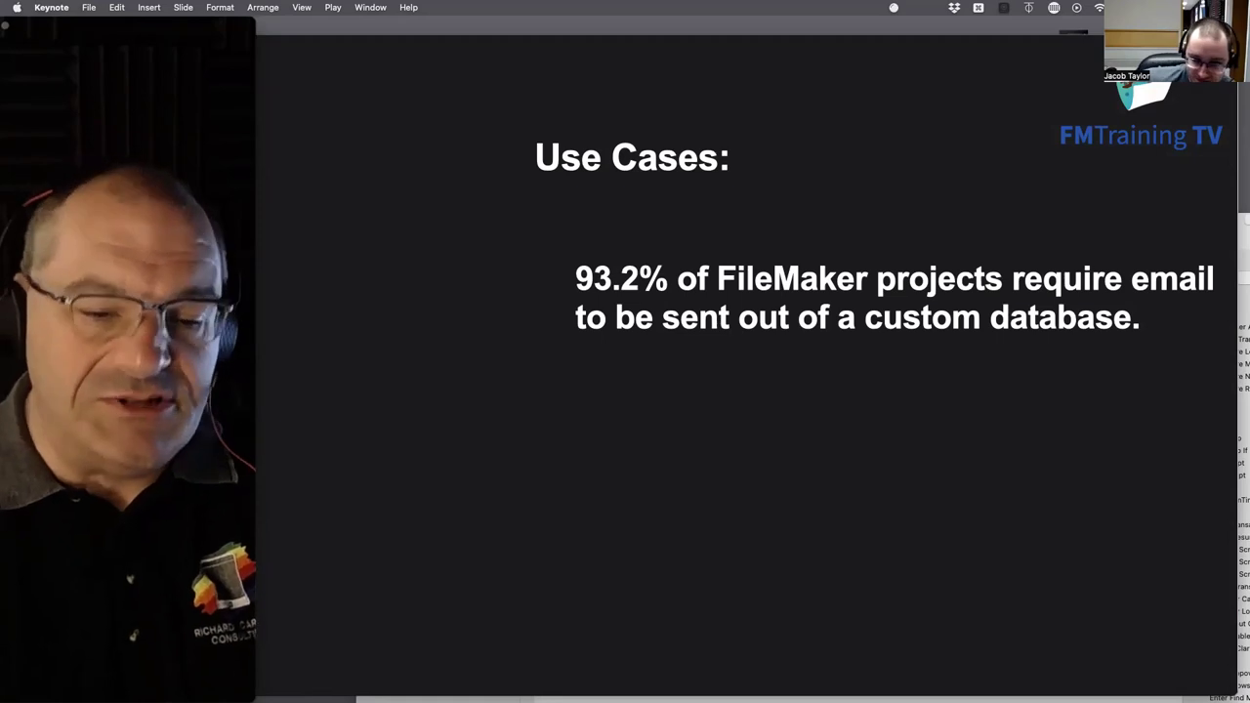
Reveal the SMTP and API/OAuth points, then advance to the Send Mail and SMTP Options slide
click(1193, 416)
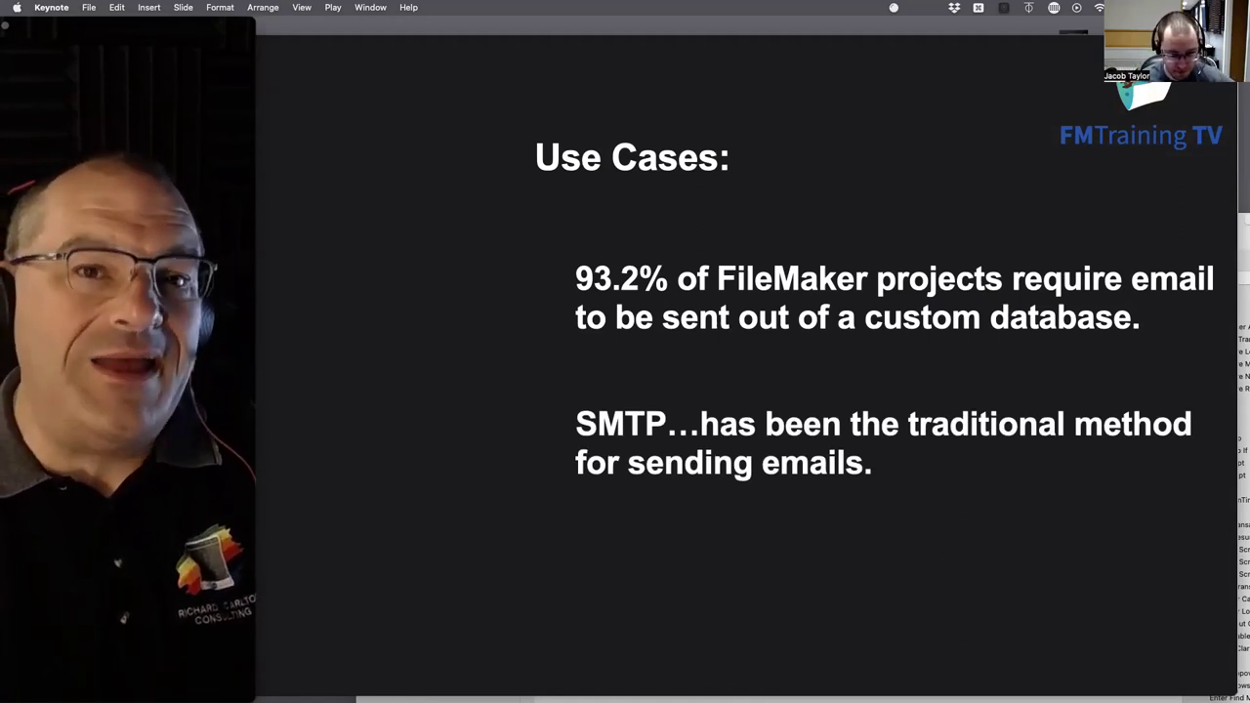
key(Right)
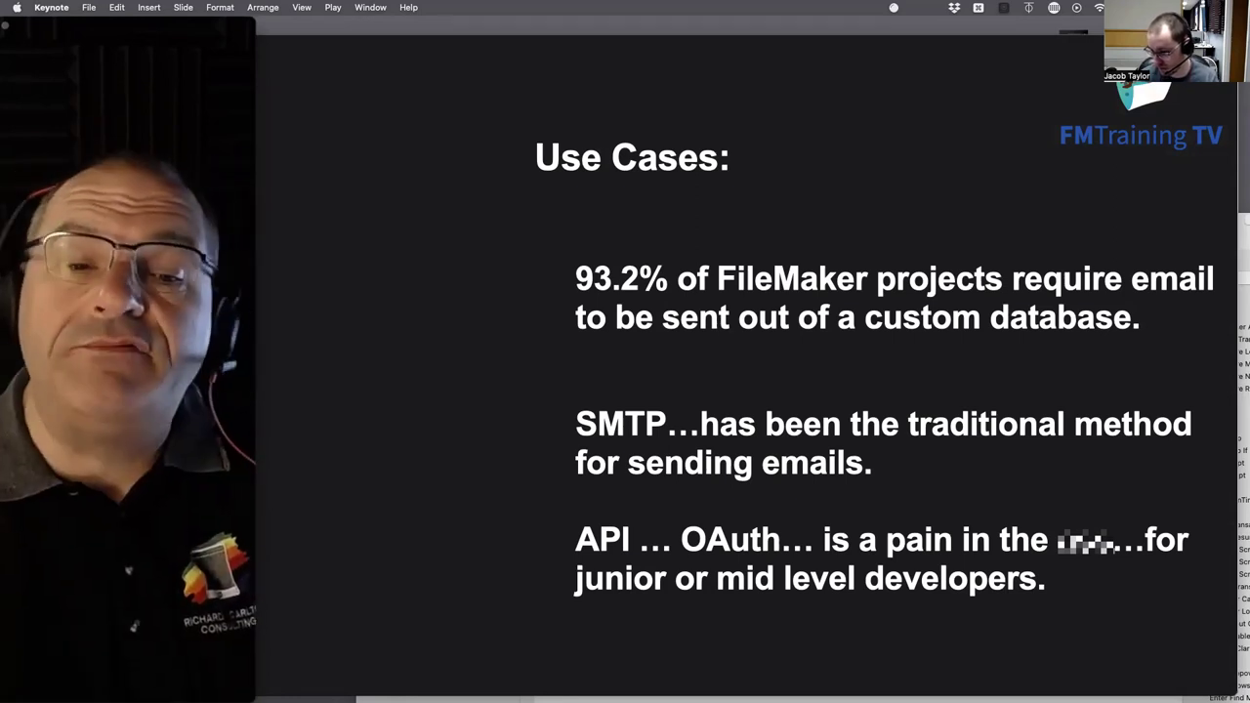
key(Right)
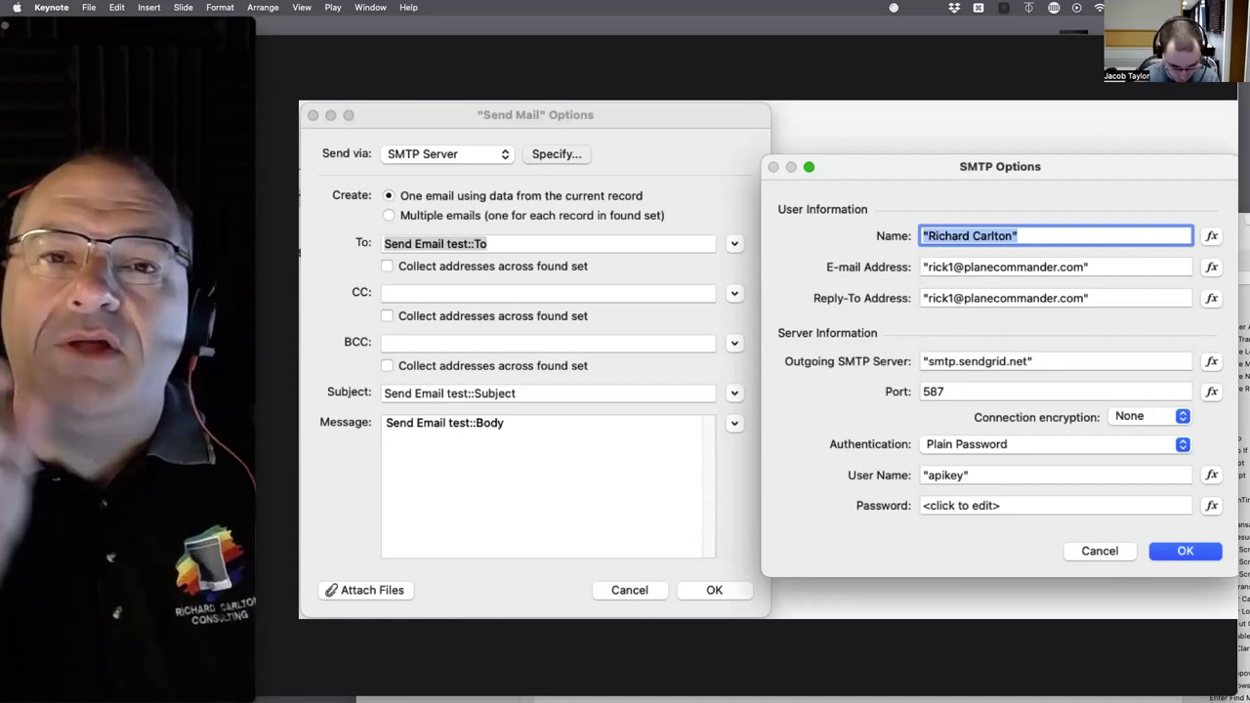
Advance past the SendGrid Email API slide to the Add Two-Factor Authentication slide
key(Right)
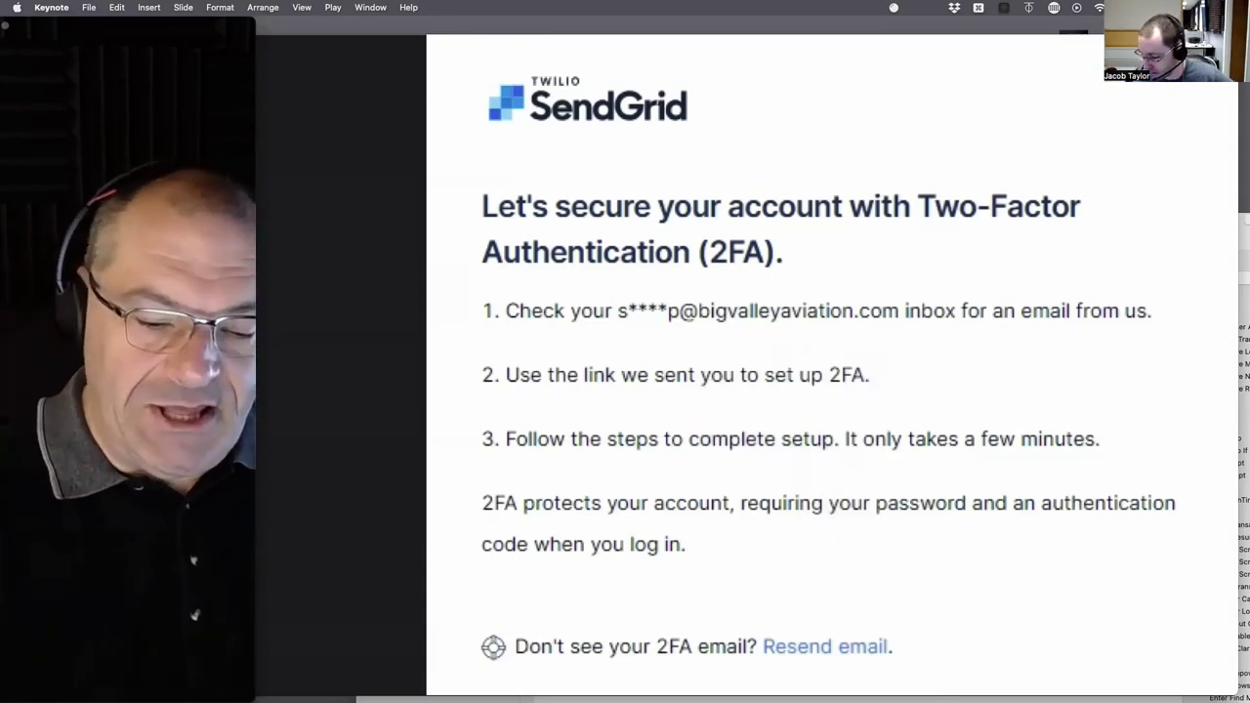
key(Right)
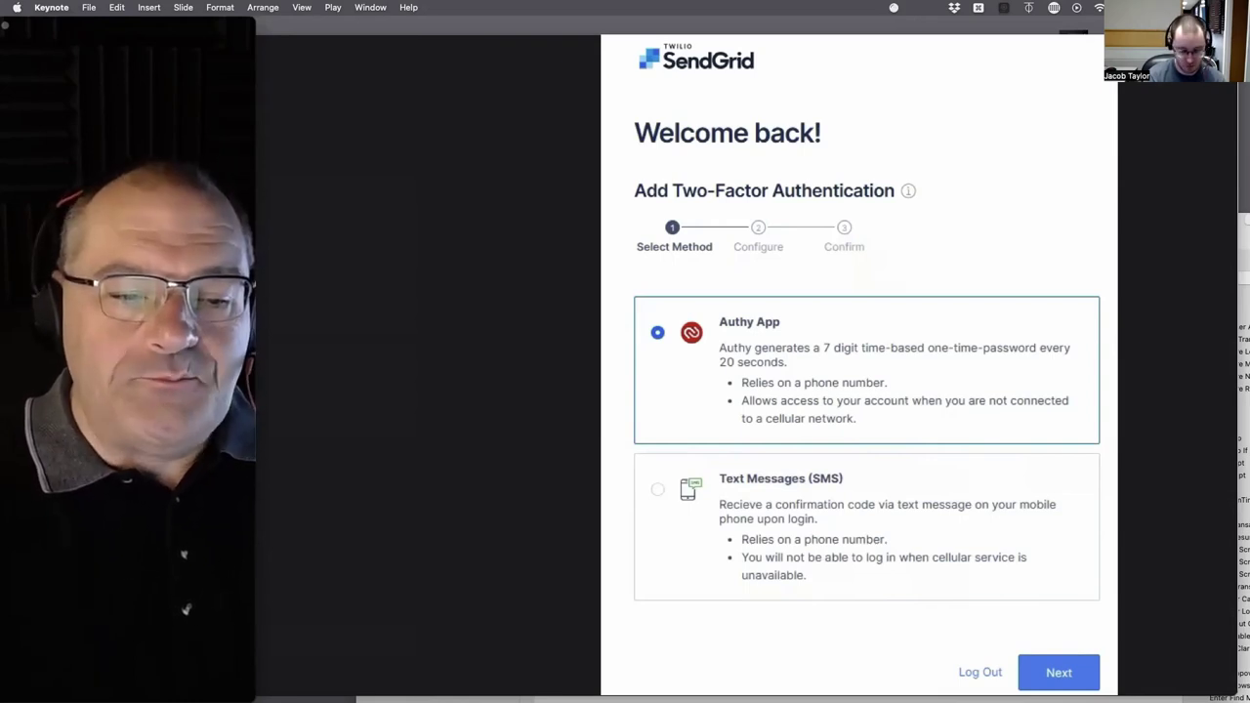
Advance past the Authy token slide to the SendGrid Create a sender identity slide
key(Right)
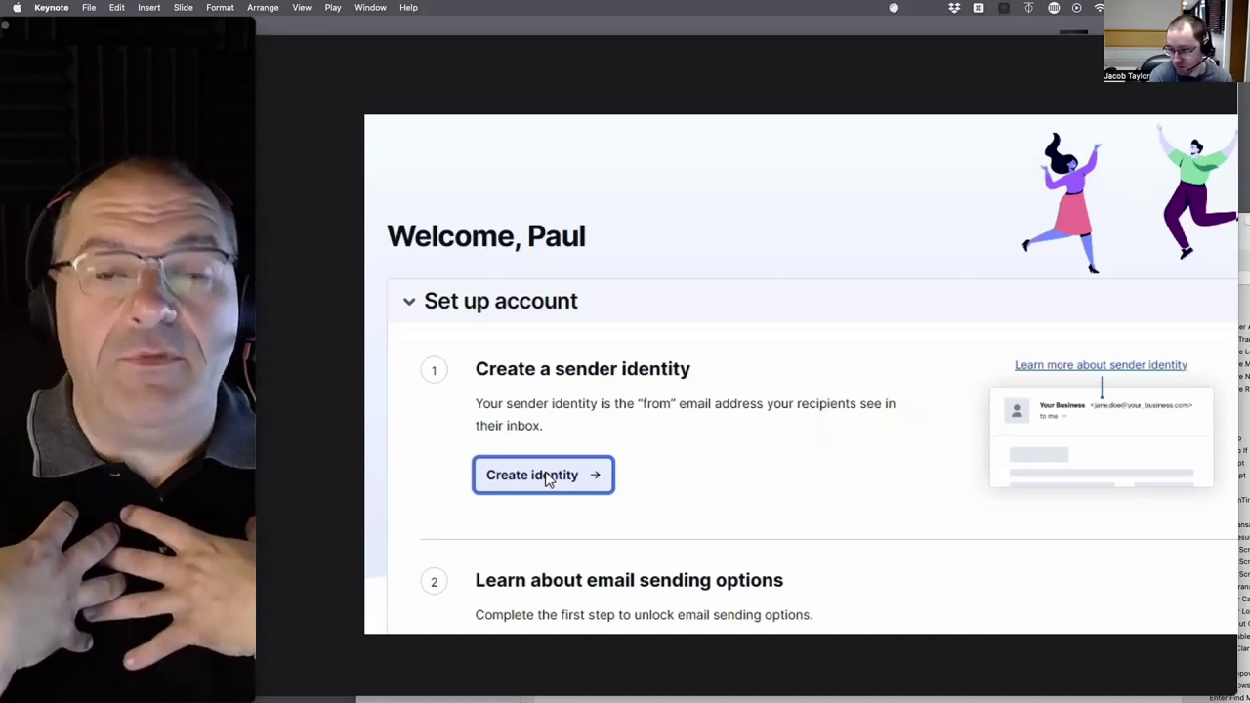
Advance past Single Sender Verification to the Web API / SMTP Relay integration slide
key(Right)
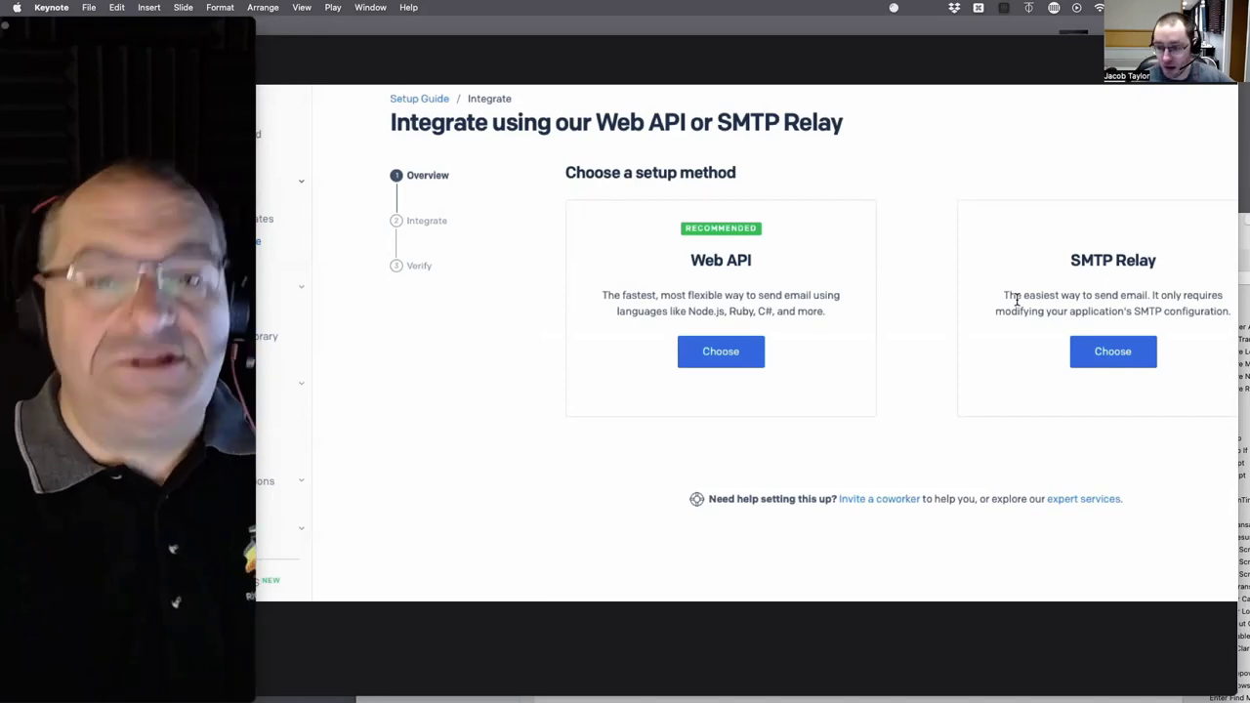
Advance the Keynote slideshow to SendGrid's SMTP Relay setup slide: server smtp.sendgrid.net, username apikey
key(Right)
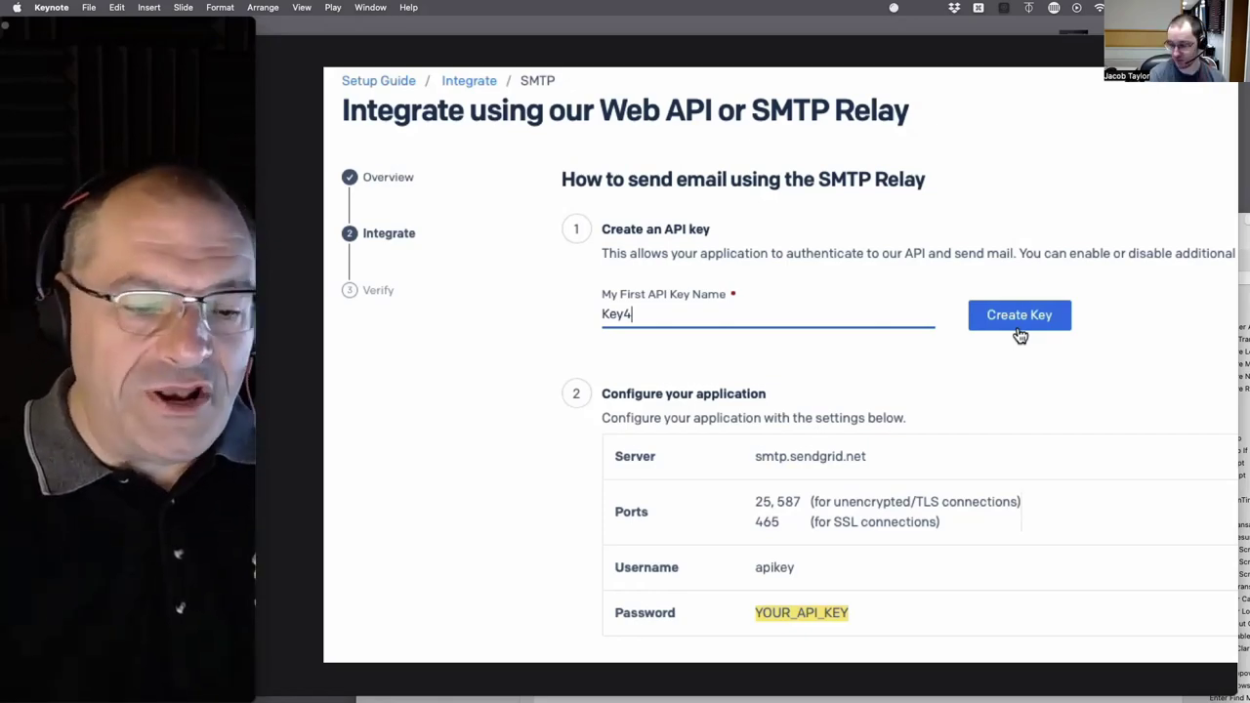
Advance to the SMTP Options slide: smtp.sendgrid.net, port 587, TLS, user name apikey
click(1145, 641)
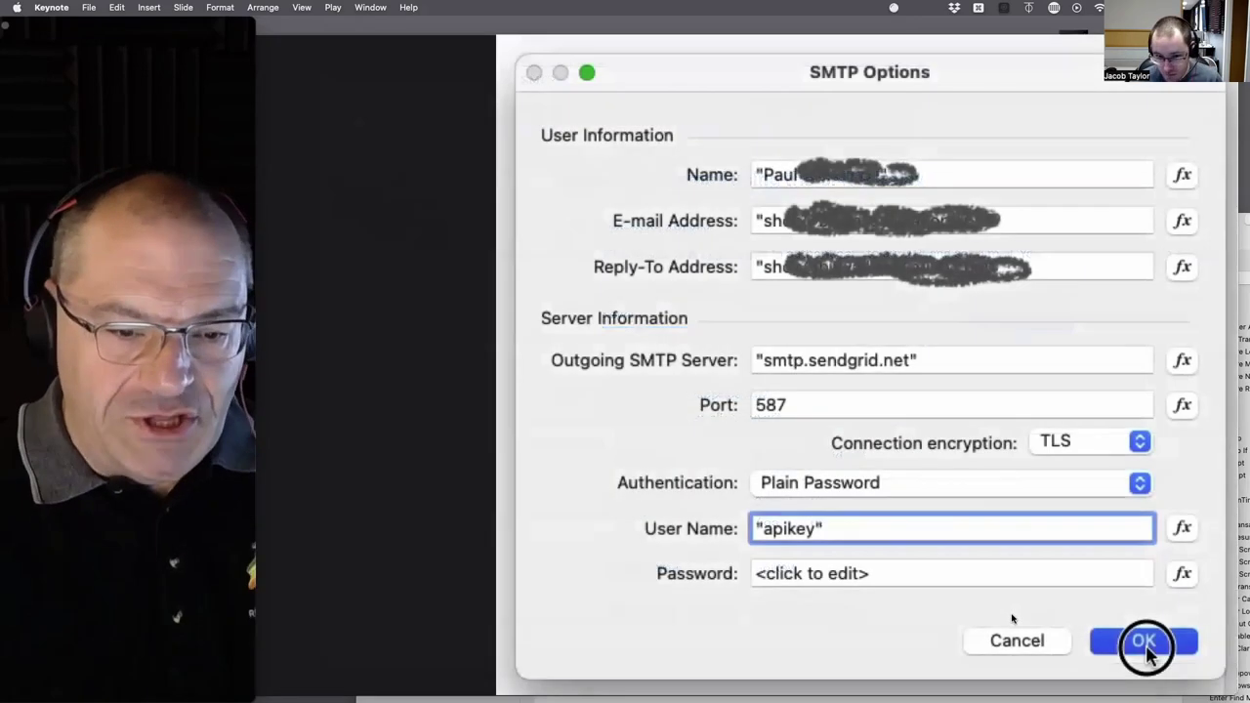